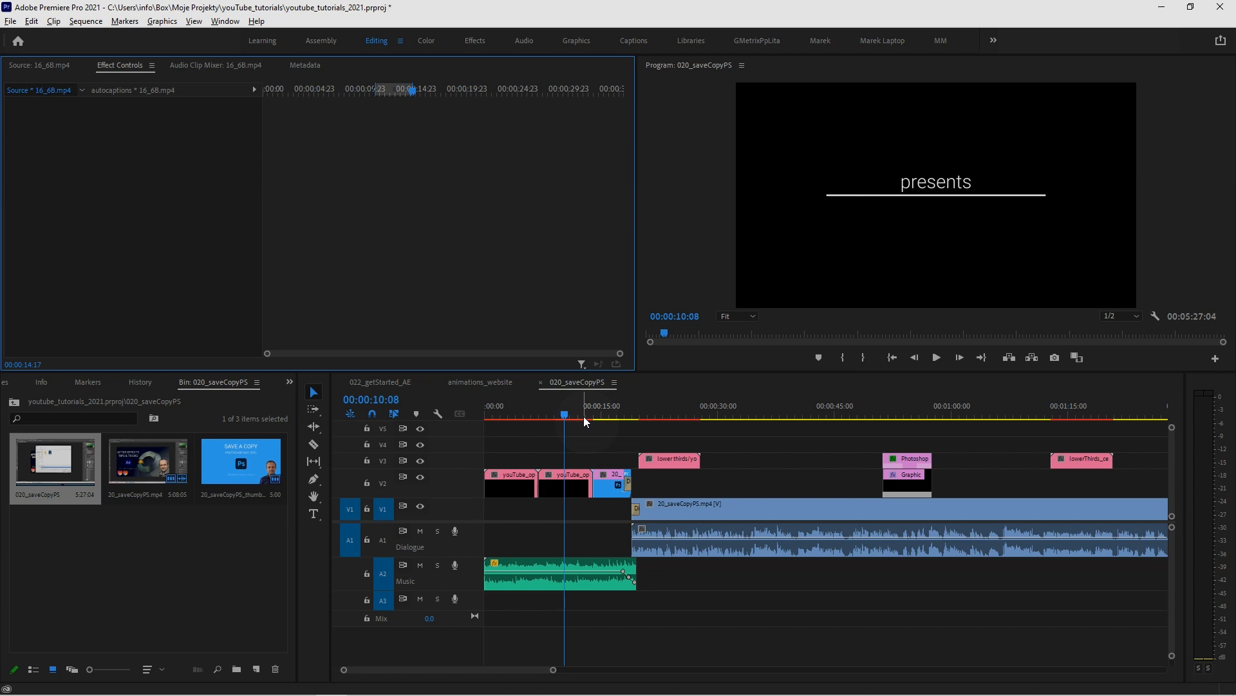
Check the update status of the installed apps in Creative Cloud Desktop, including Premiere Pro, and close it
{"action": "left_click", "coordinate": [1064, 683]}
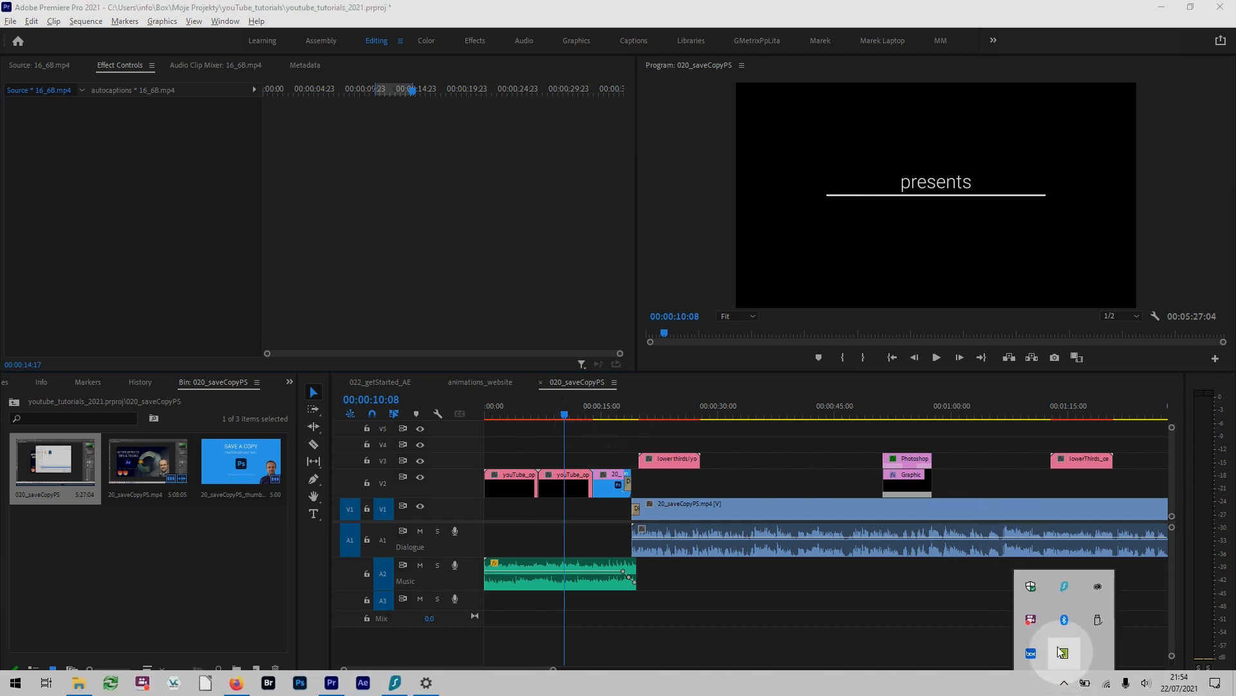
{"action": "left_click", "coordinate": [1098, 586]}
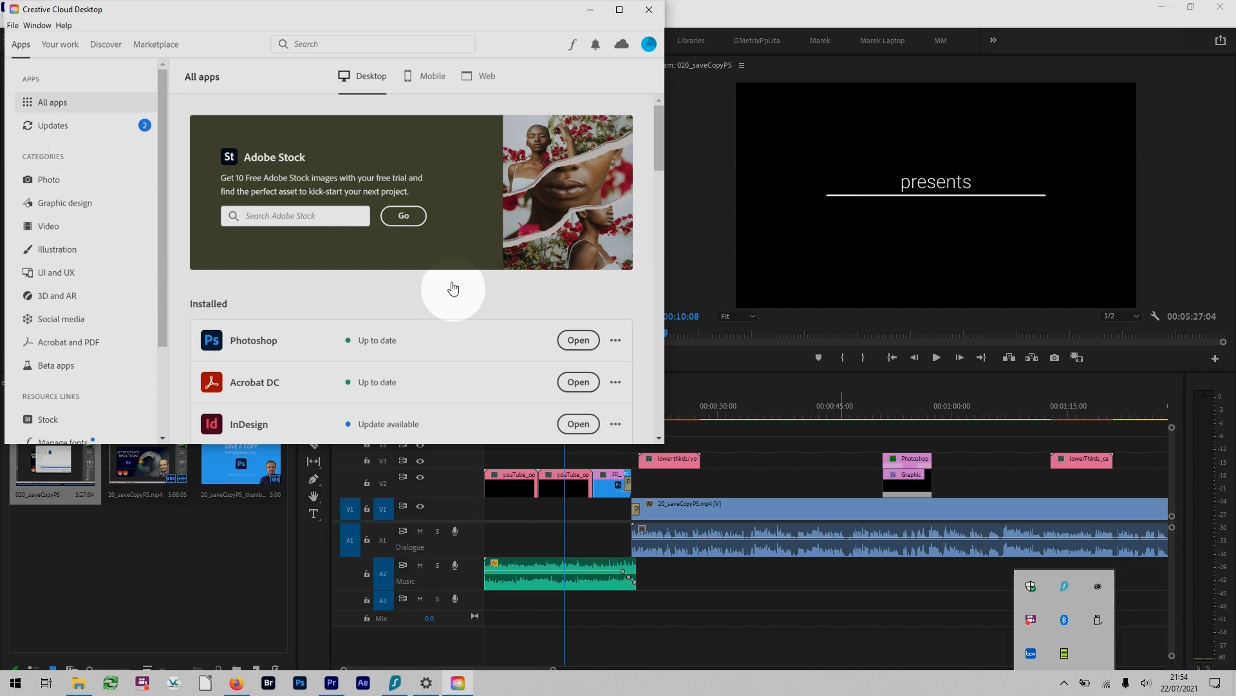
{"action": "scroll", "coordinate": [534, 238], "scroll_direction": "down", "scroll_amount": 5}
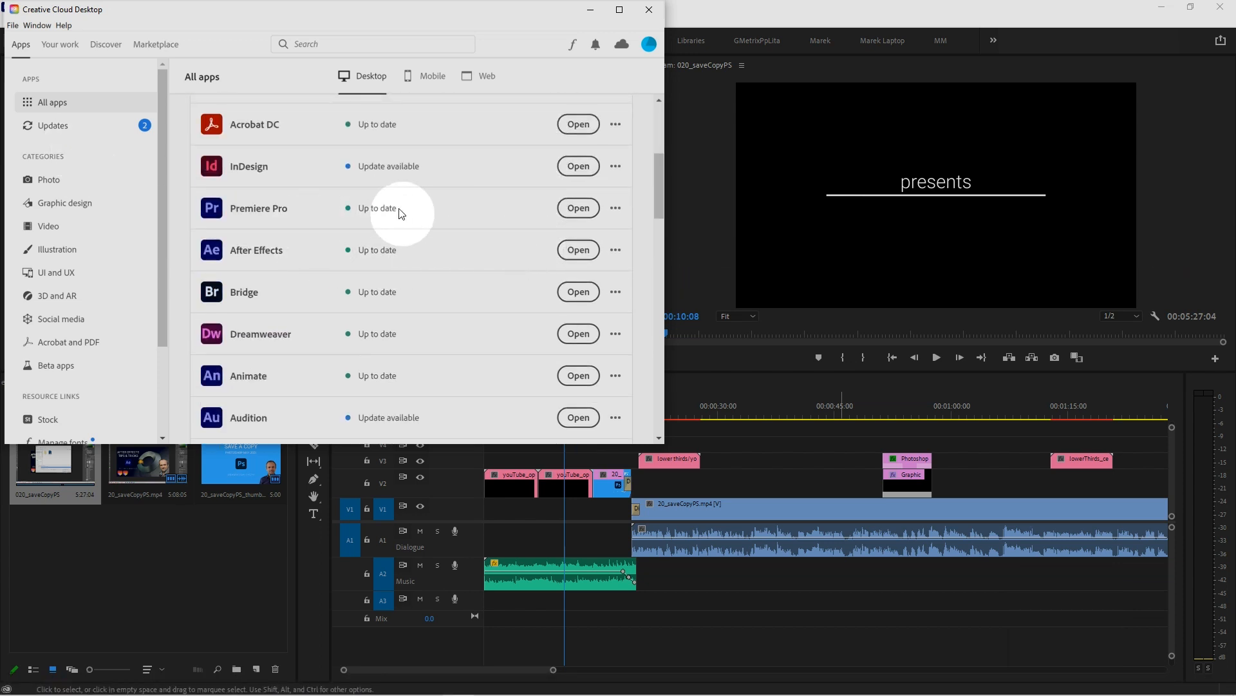
{"action": "left_click", "coordinate": [647, 10]}
Play the 020_saveCopyPS sequence from about 00:00:26:15 for a few seconds to listen to its dialogue
{"action": "left_click", "coordinate": [754, 414]}
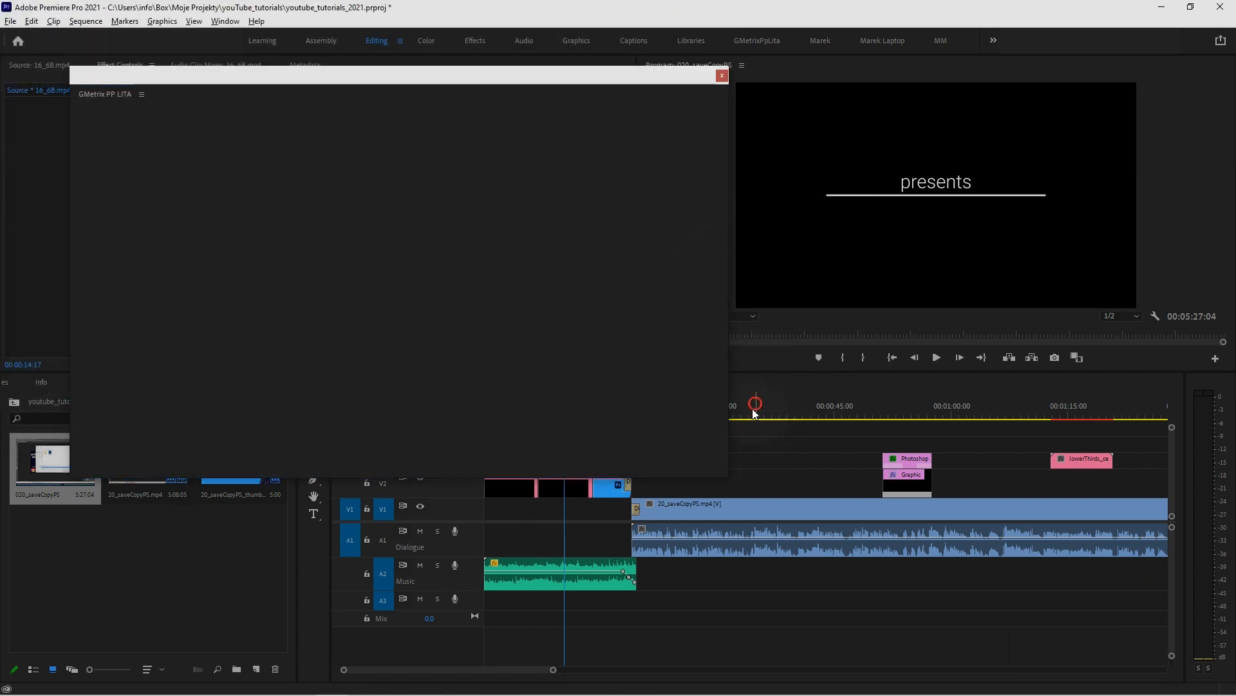
{"action": "left_click", "coordinate": [692, 414]}
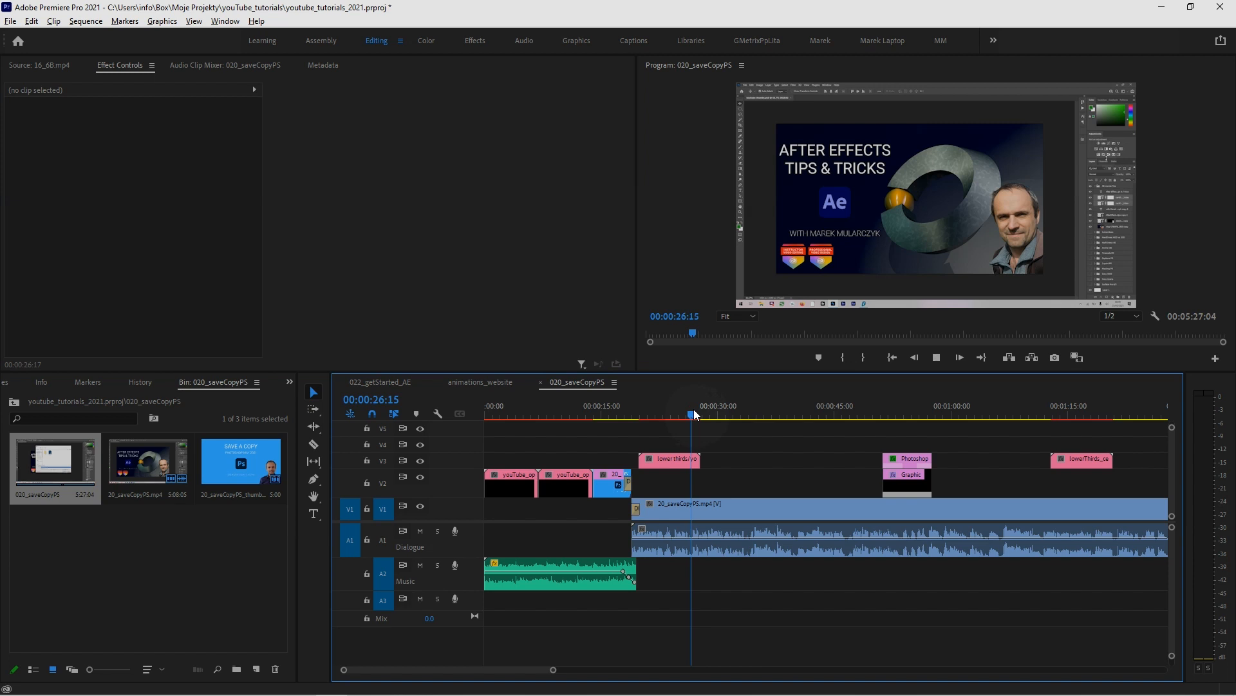
{"action": "key", "text": "space"}
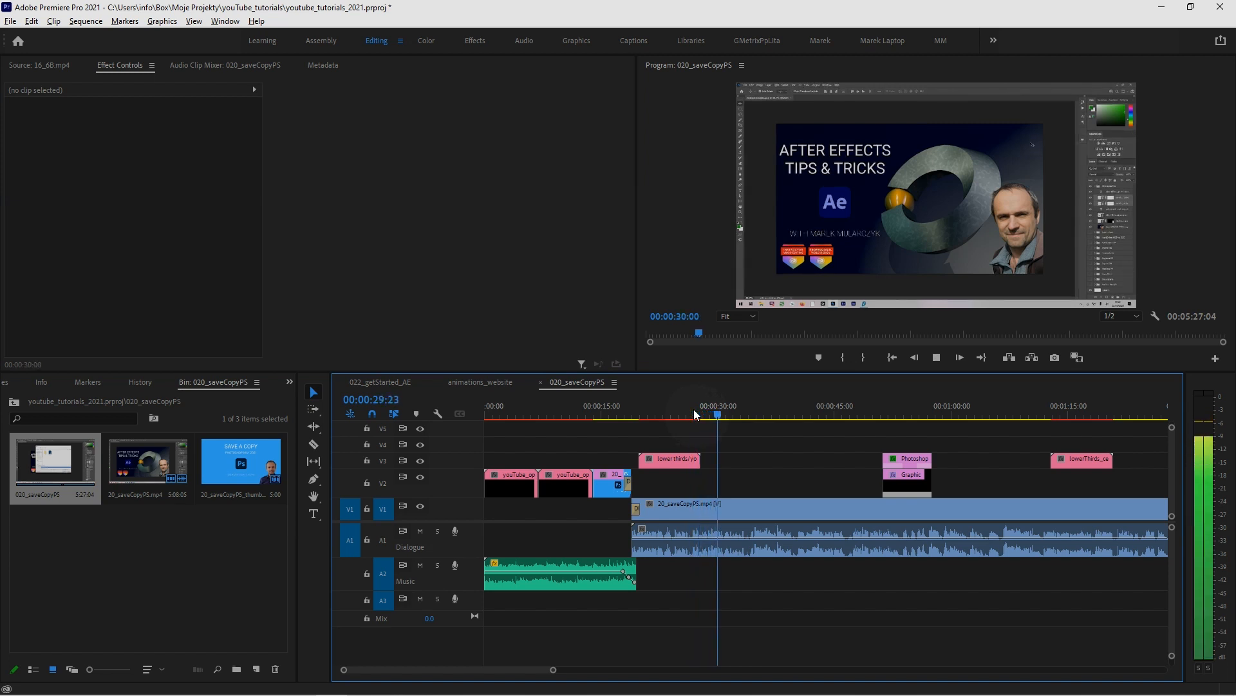
{"action": "key", "text": "space"}
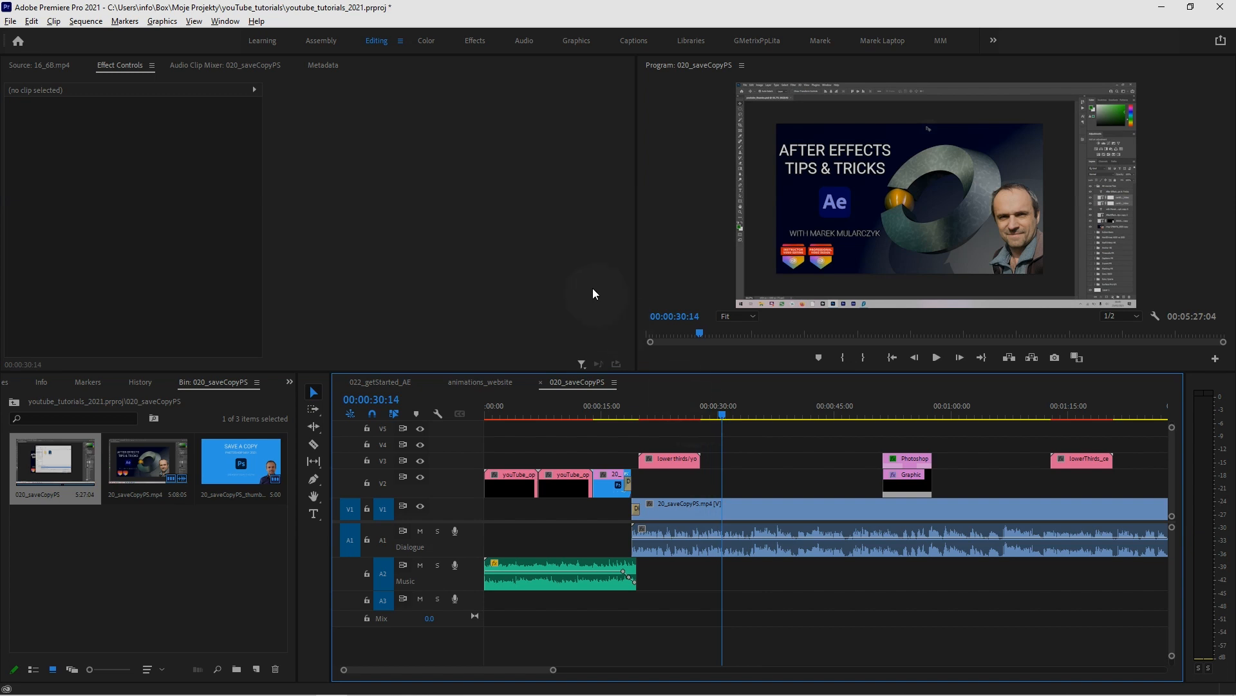
Switch to the Captions workspace and check the transcription settings for the full-length sequence, cancelling without transcribing
{"action": "left_click", "coordinate": [630, 39]}
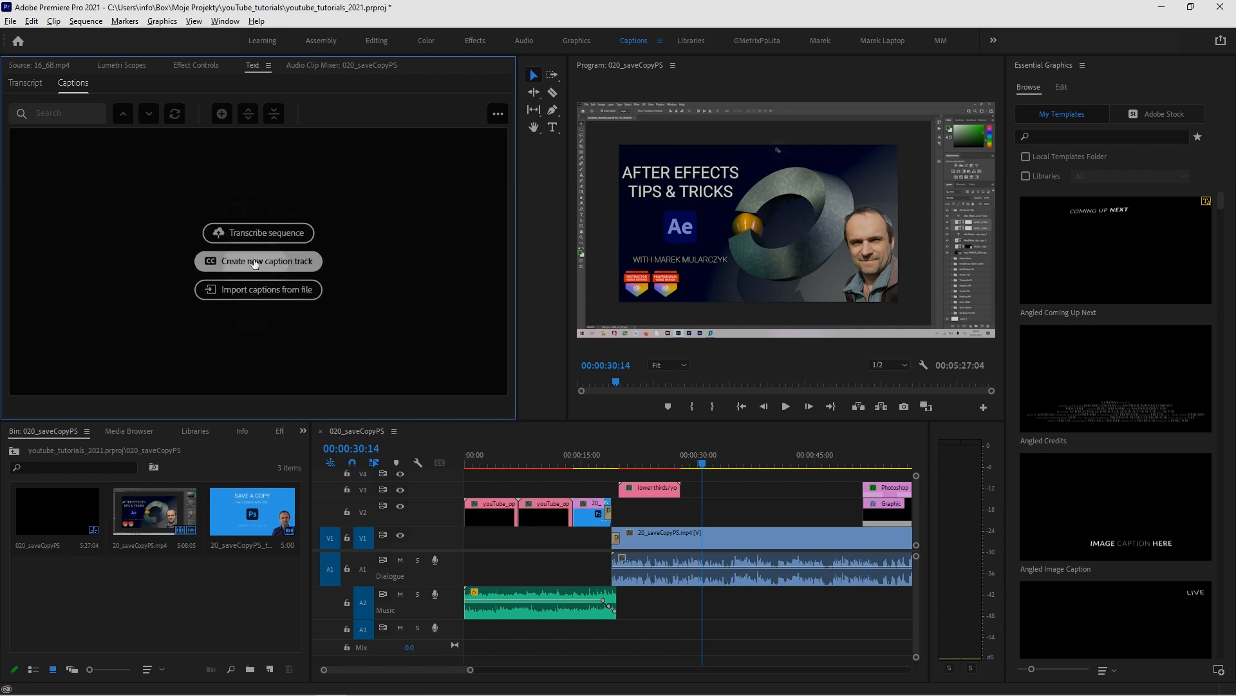
{"action": "left_click", "coordinate": [266, 234]}
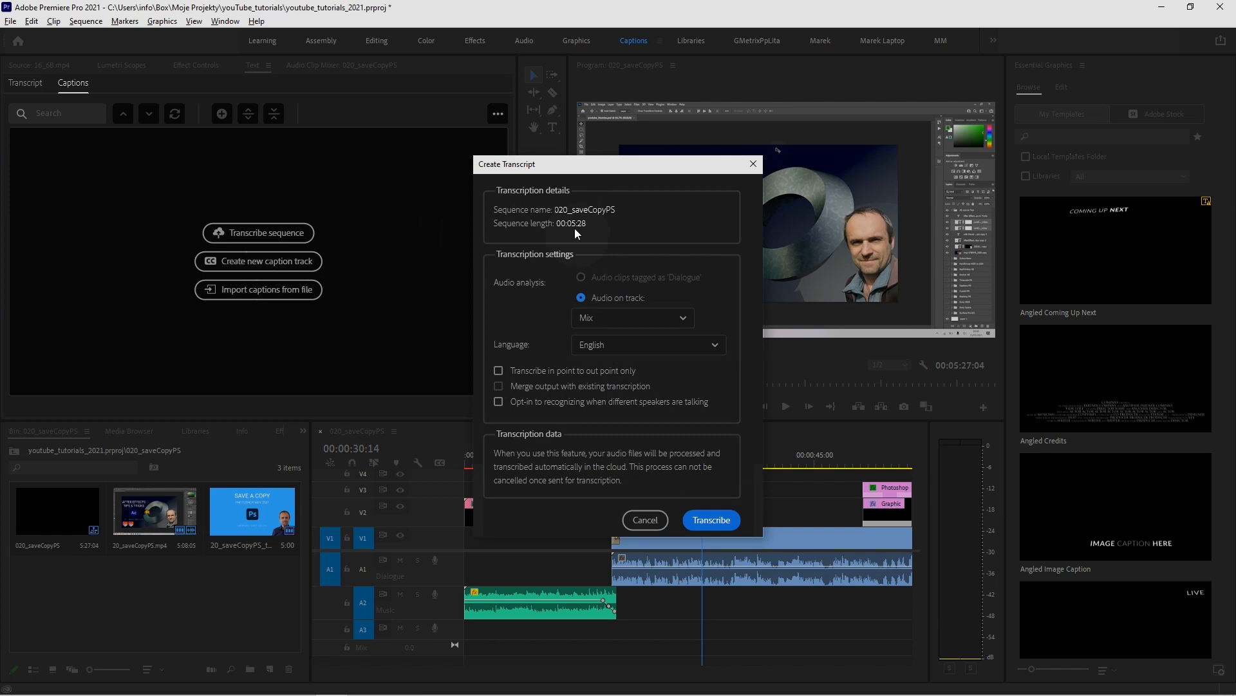
{"action": "left_click", "coordinate": [641, 519]}
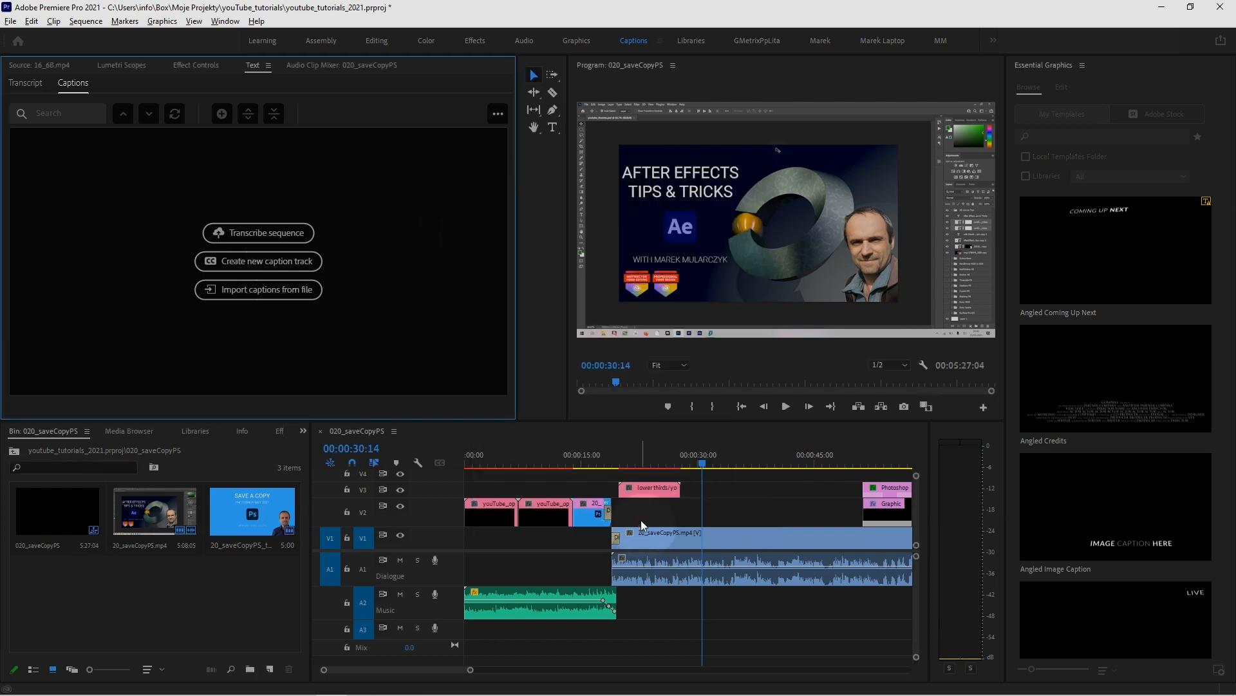
Shorten the sequence by removing the opening clips and everything after 00:00:44:04, and move the playhead to 00:00:03:05
{"action": "left_click_drag", "start_coordinate": [702, 462], "coordinate": [608, 469]}
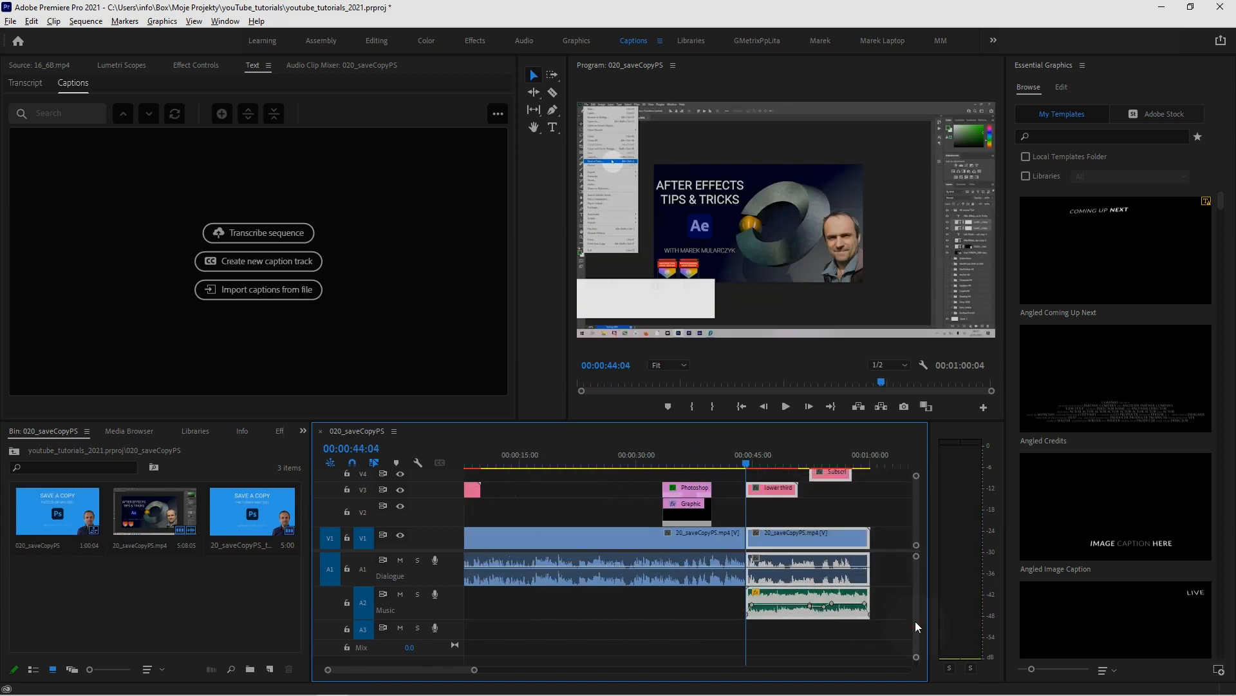
{"action": "key", "text": "Delete"}
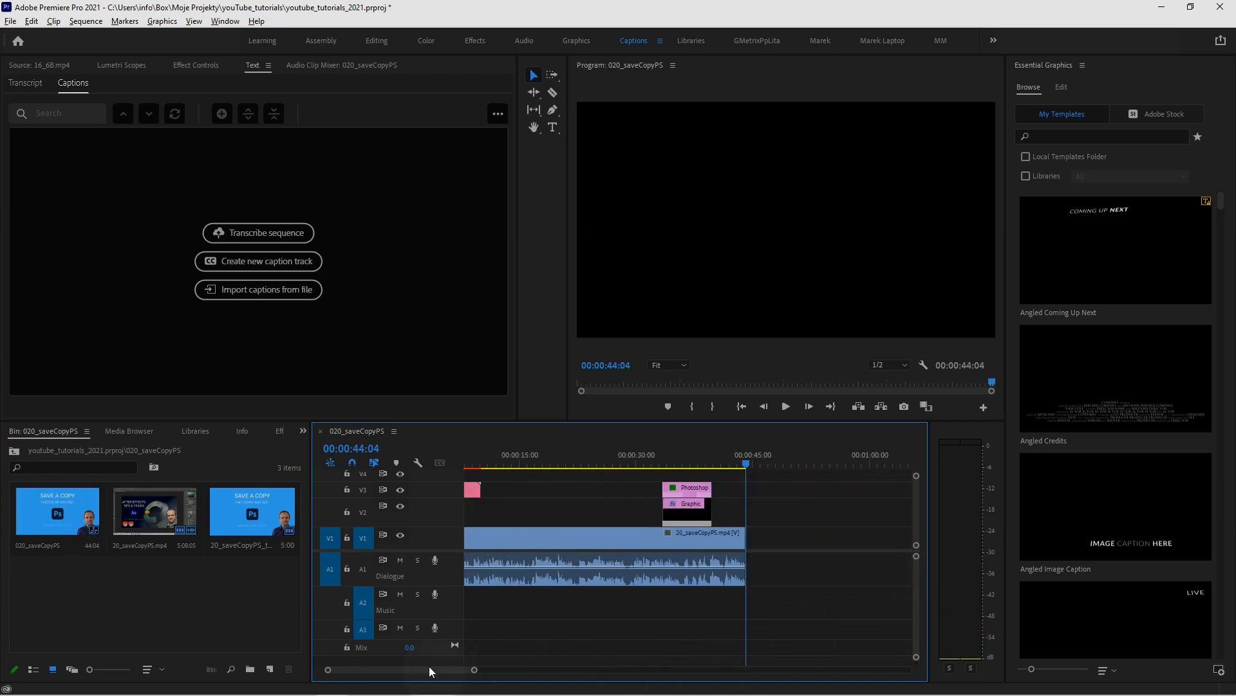
{"action": "scroll", "coordinate": [484, 585], "scroll_direction": "up", "scroll_amount": 2}
{"action": "left_click_drag", "start_coordinate": [609, 462], "coordinate": [489, 462]}
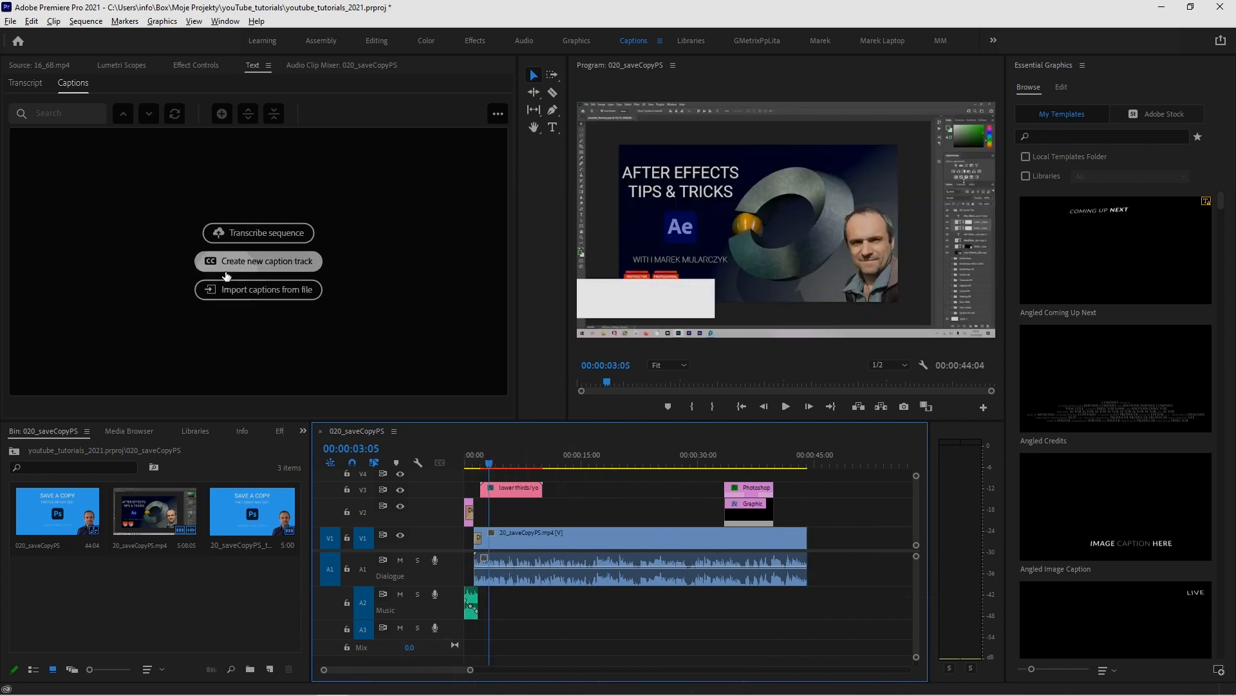
Transcribe the shortened sequence using audio from the Mix track with the language set to English
{"action": "left_click", "coordinate": [244, 232]}
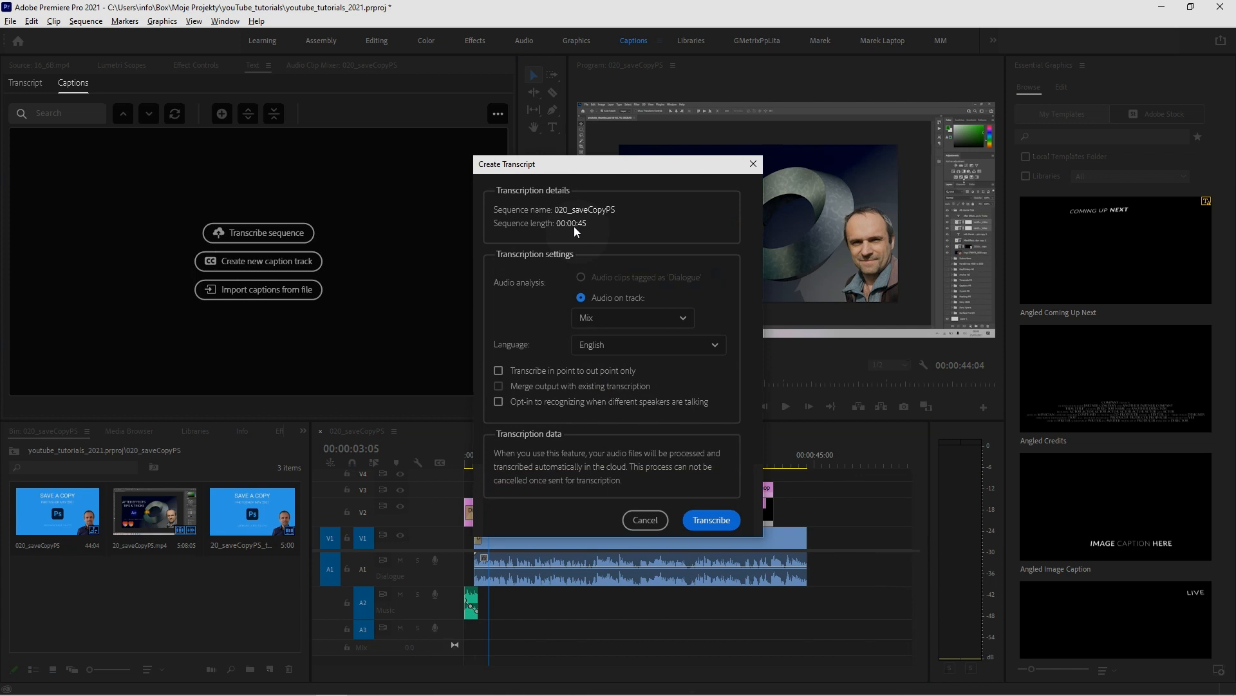
{"action": "left_click", "coordinate": [649, 322]}
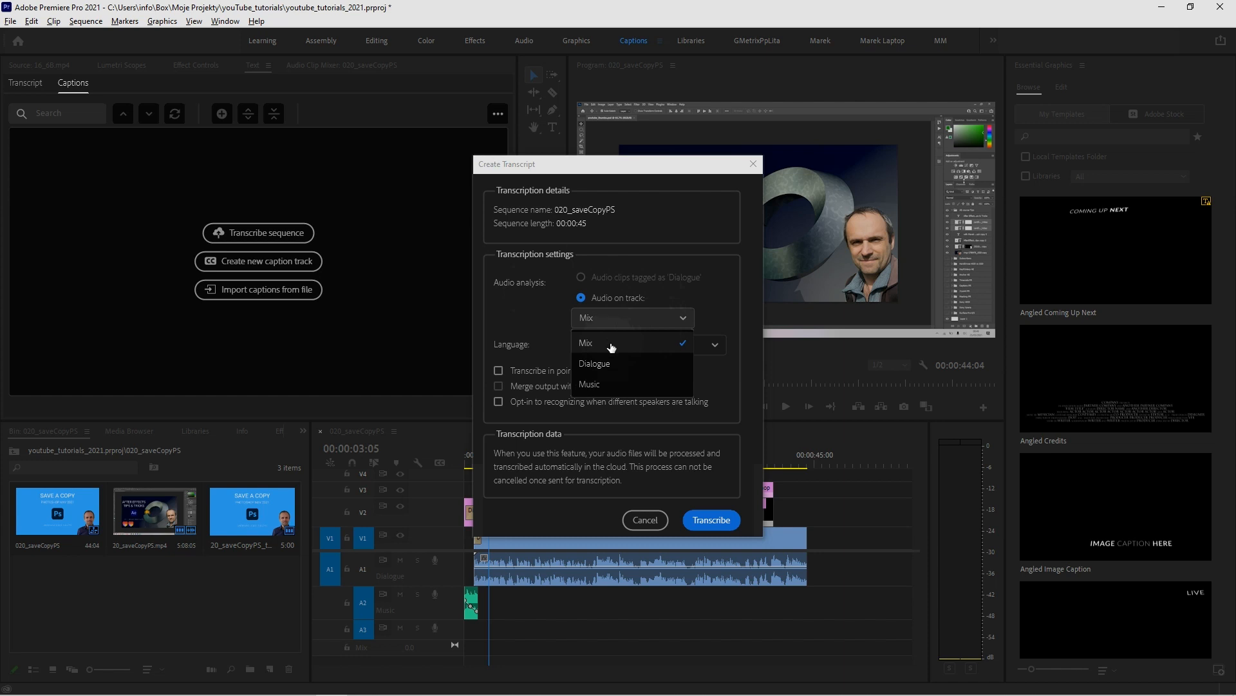
{"action": "left_click", "coordinate": [721, 306]}
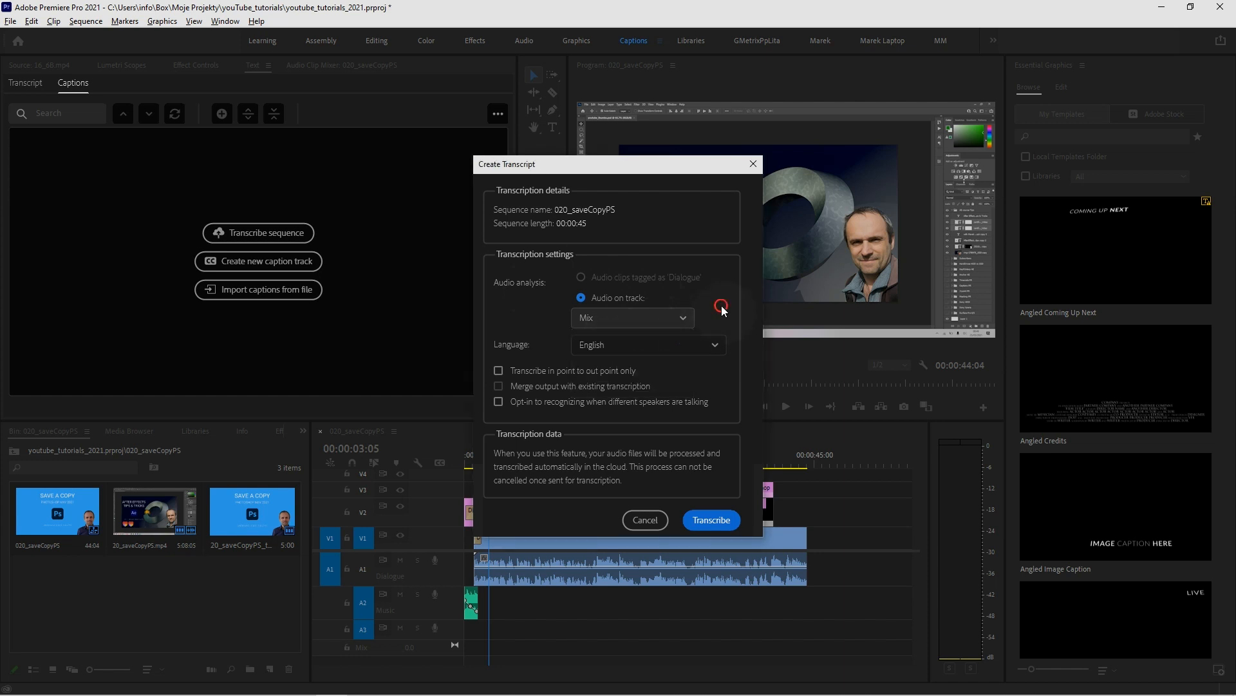
{"action": "left_click", "coordinate": [682, 346]}
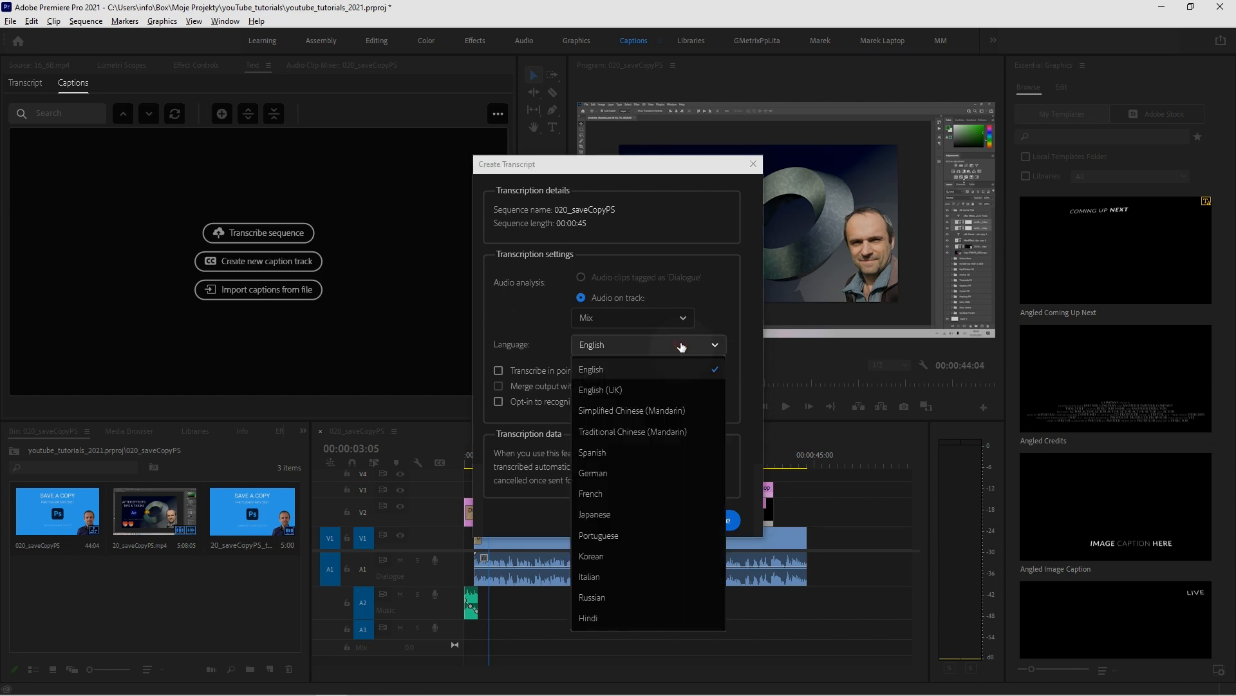
{"action": "left_click", "coordinate": [643, 369]}
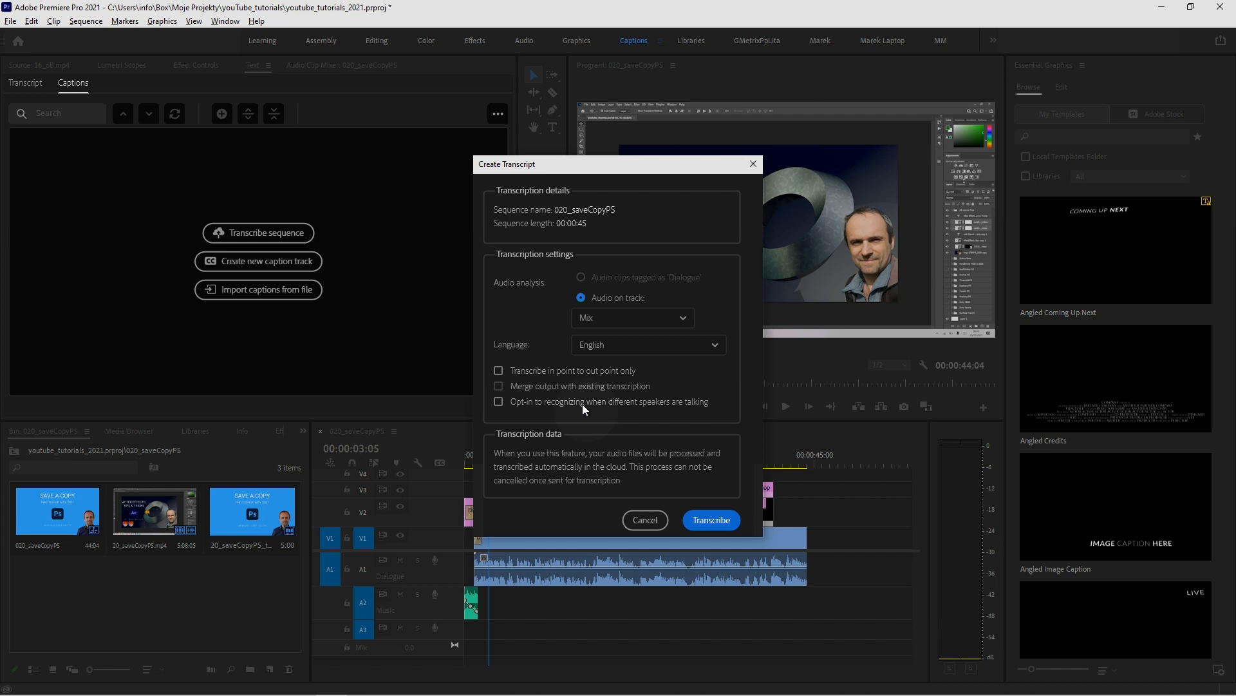
{"action": "left_click", "coordinate": [712, 520]}
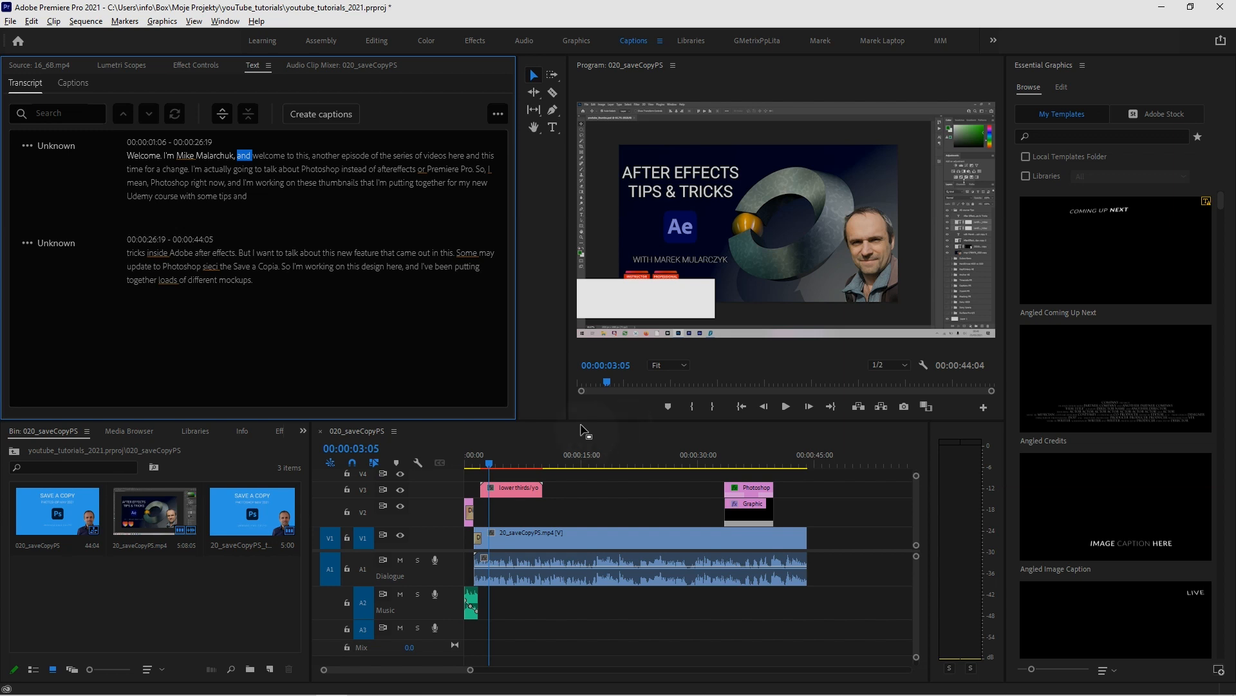
Play the sequence from the start of the speech to about 00:00:21:00 and compare the audio with the transcript
{"action": "left_click", "coordinate": [473, 462]}
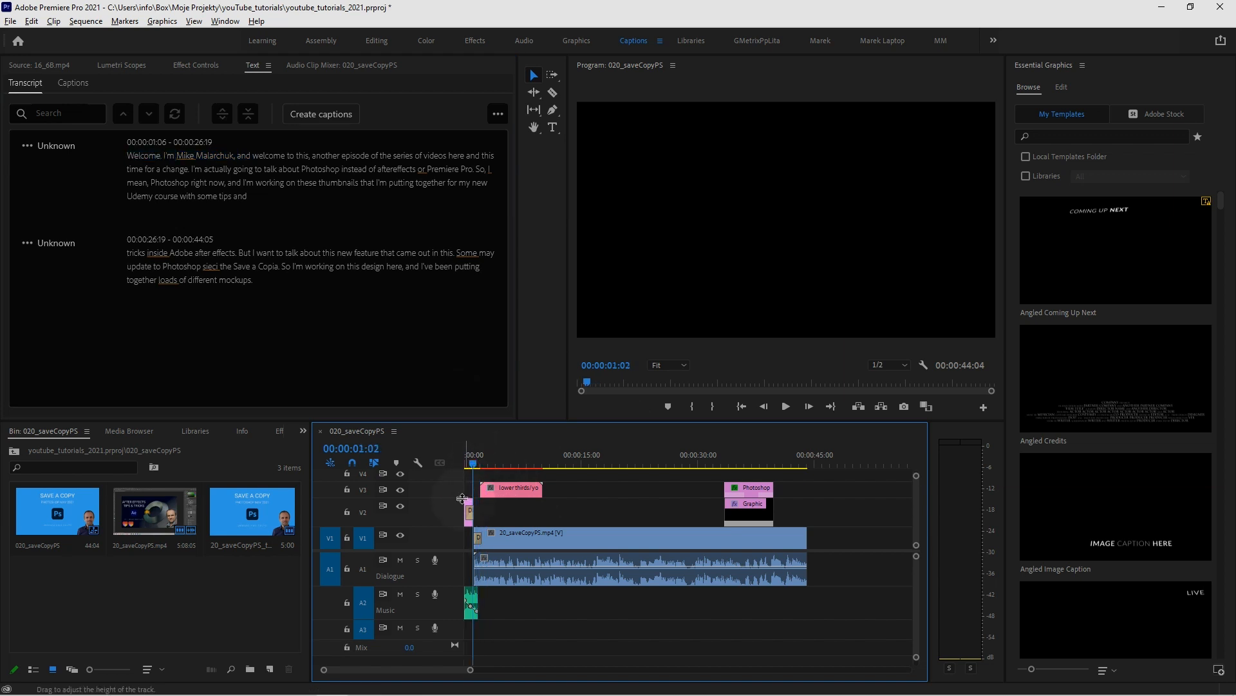
{"action": "left_click", "coordinate": [494, 461]}
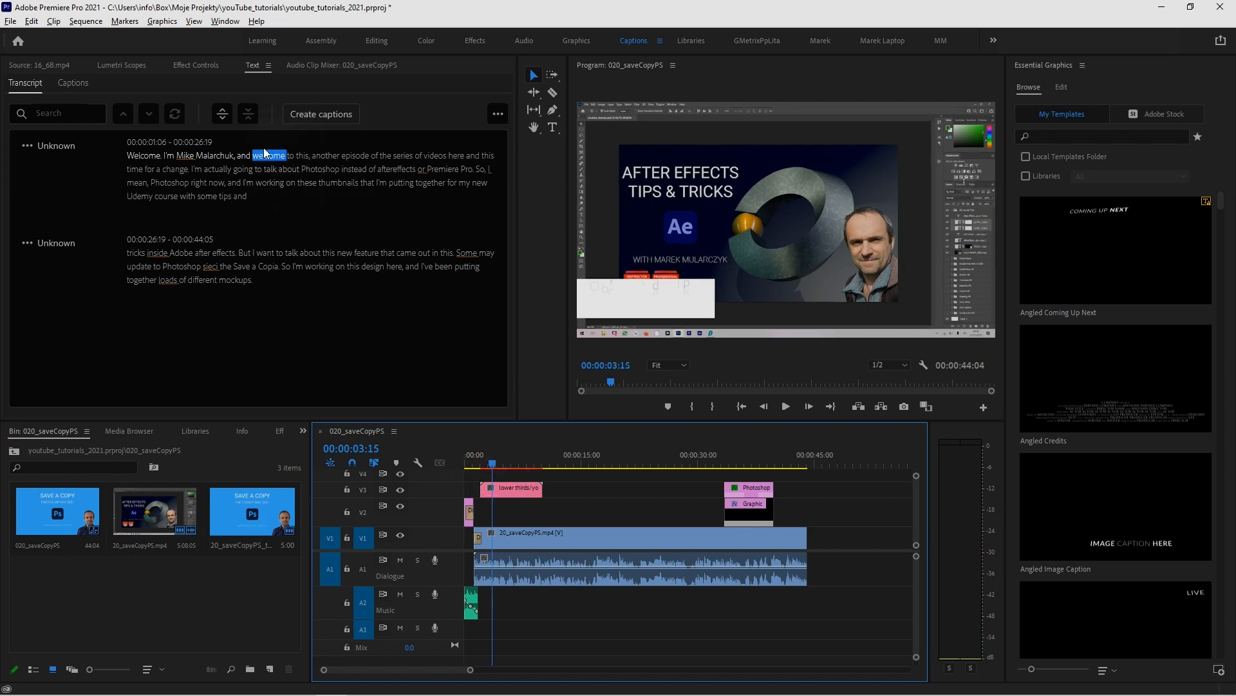
{"action": "left_click", "coordinate": [472, 462]}
{"action": "key", "text": "space"}
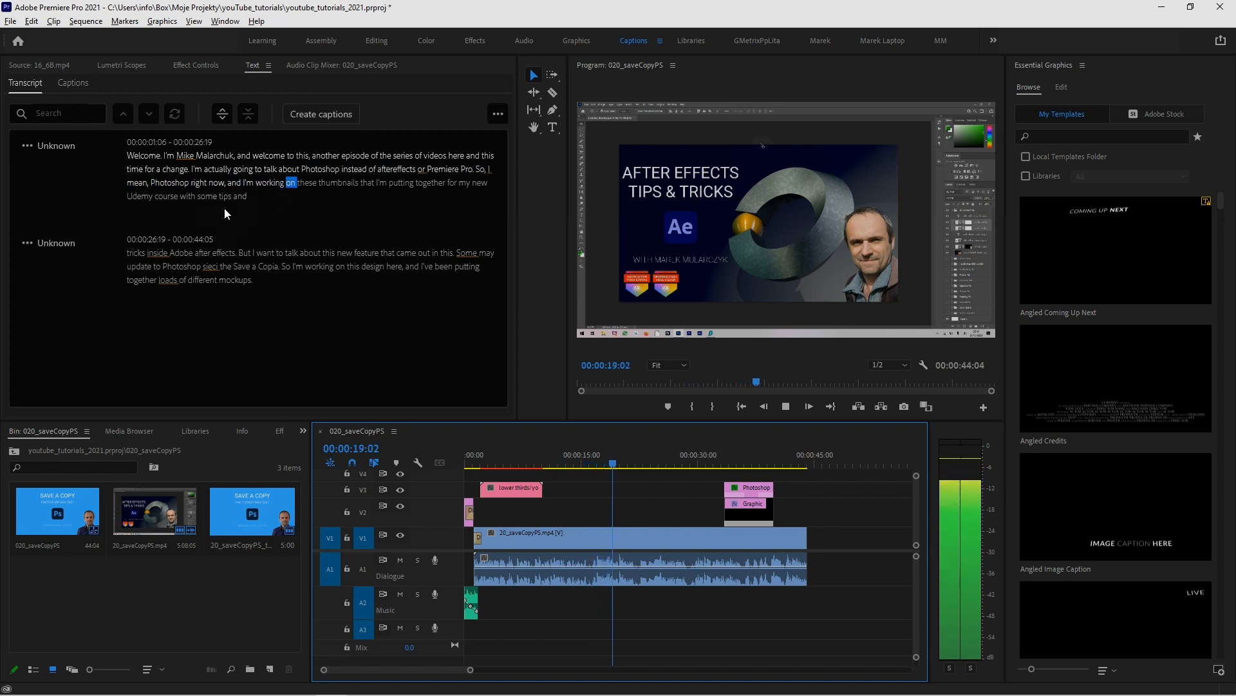
{"action": "key", "text": "space"}
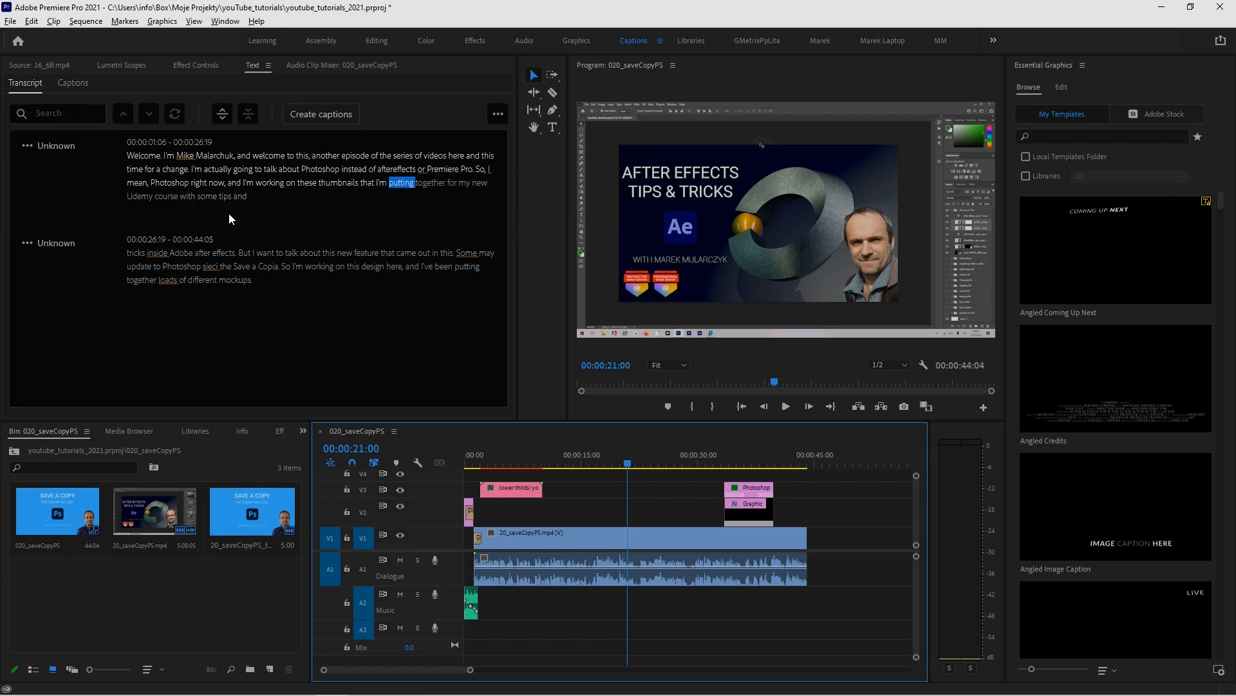
Correct "So, I mean, Photoshop right now" to "So, I'm in Photoshop right now" in the first transcript segment
{"action": "double_click", "coordinate": [137, 188]}
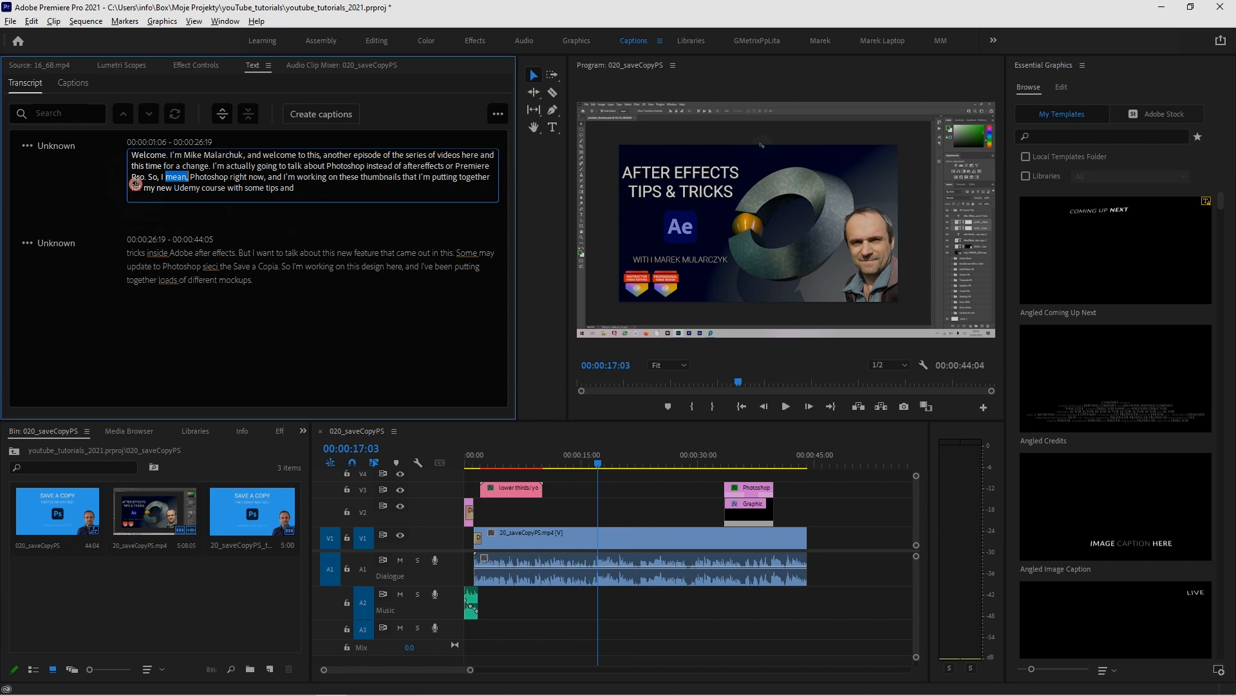
{"action": "left_click", "coordinate": [187, 177]}
{"action": "type", "text": ","}
{"action": "key", "text": "BackSpace"}
{"action": "key", "text": "BackSpace"}
{"action": "type", "text": "'m i"}
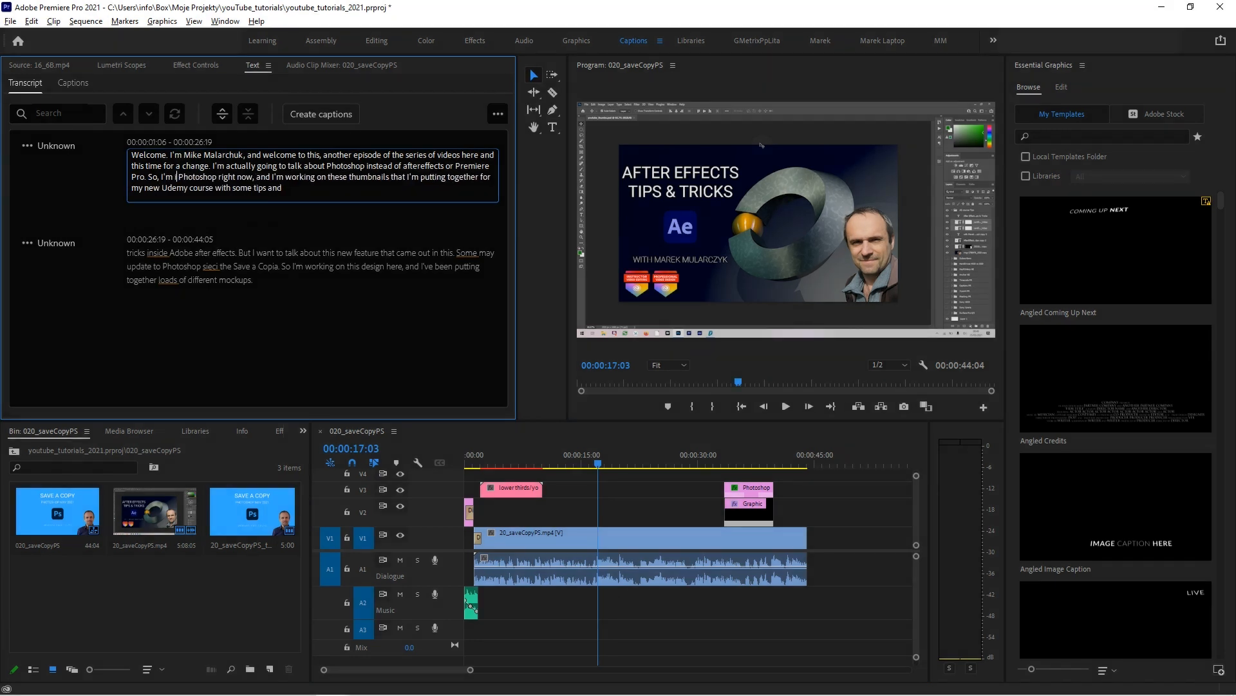
{"action": "type", "text": "n"}
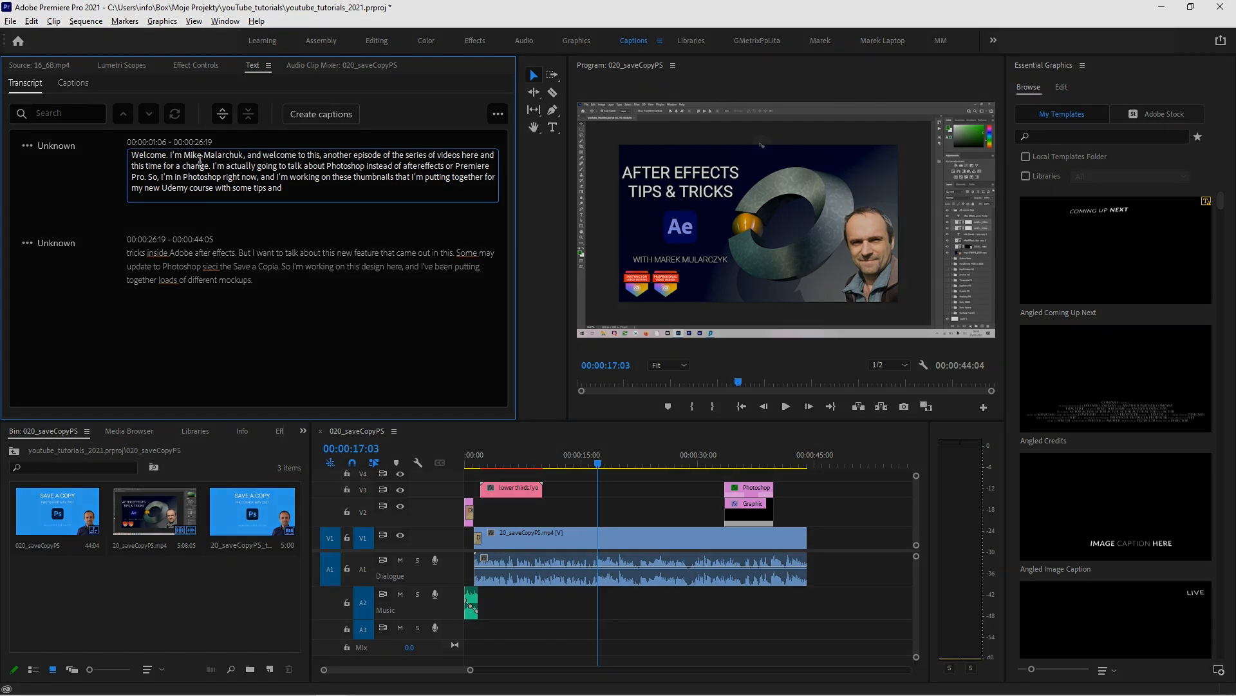
Correct the spelling of the presenter's first name and surname in the opening sentence of the transcript
{"action": "left_click", "coordinate": [199, 156]}
{"action": "key", "text": "Delete"}
{"action": "key", "text": "Delete"}
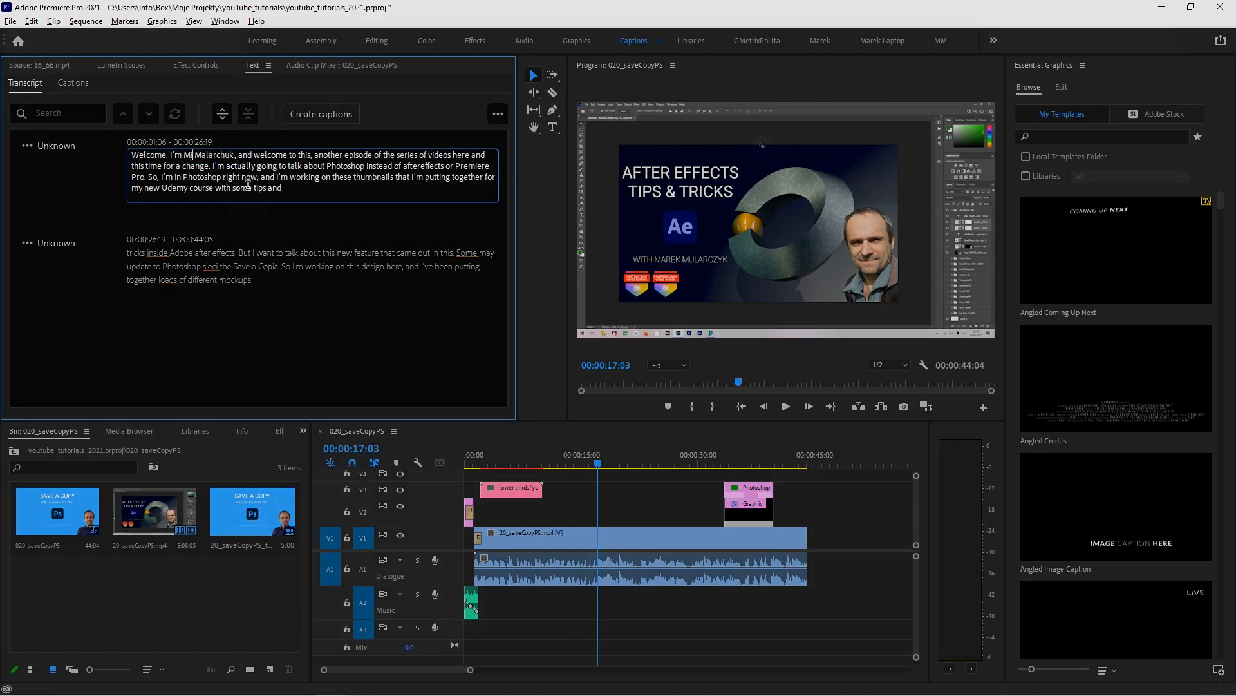
{"action": "type", "text": "a"}
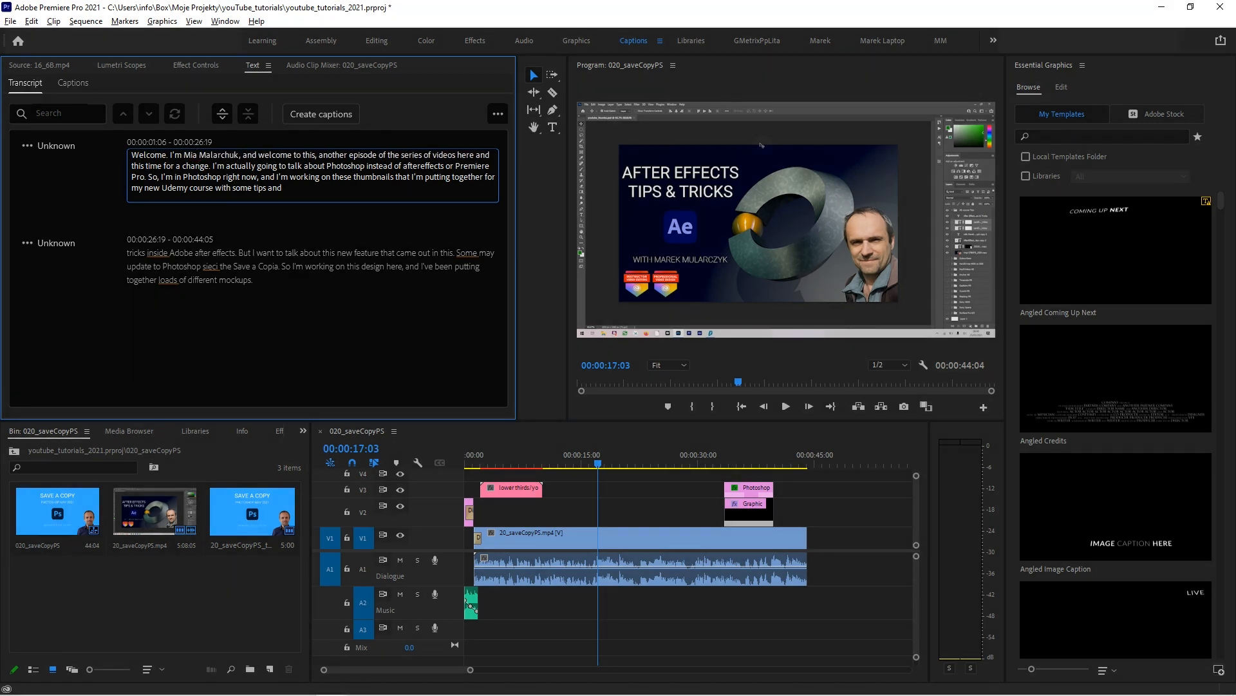
{"action": "key", "text": "BackSpace"}
{"action": "key", "text": "BackSpace"}
{"action": "type", "text": "arek"}
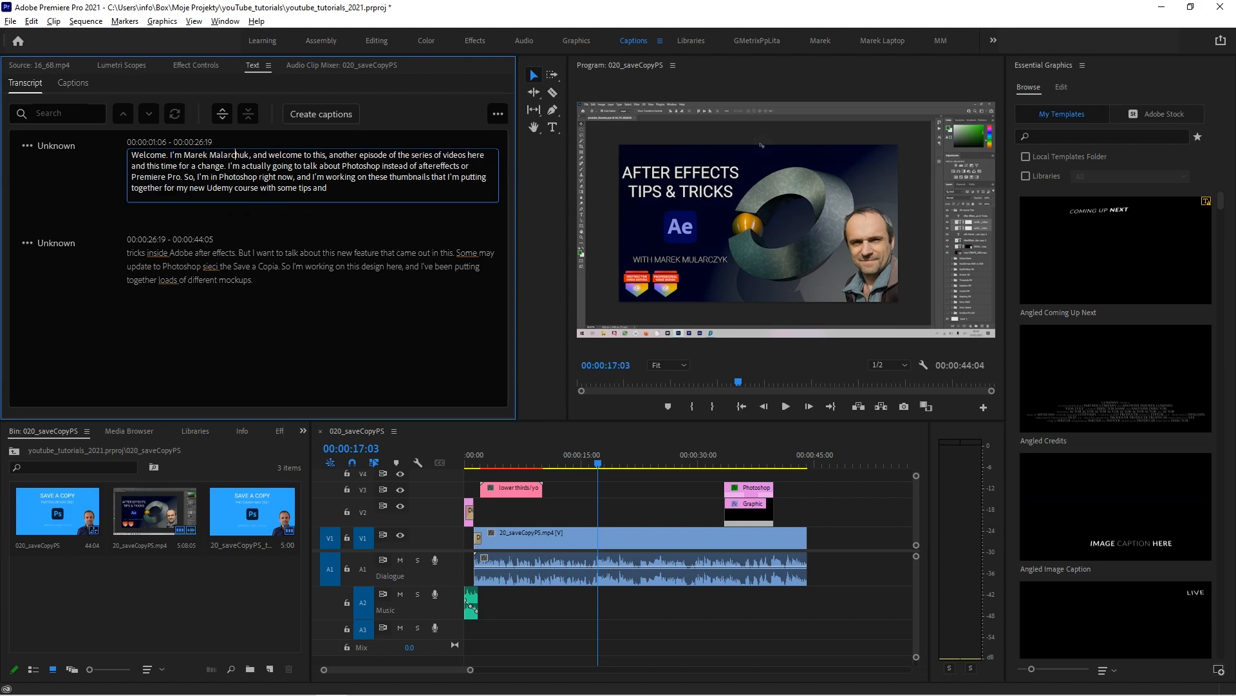
{"action": "key", "text": "BackSpace"}
{"action": "type", "text": "z"}
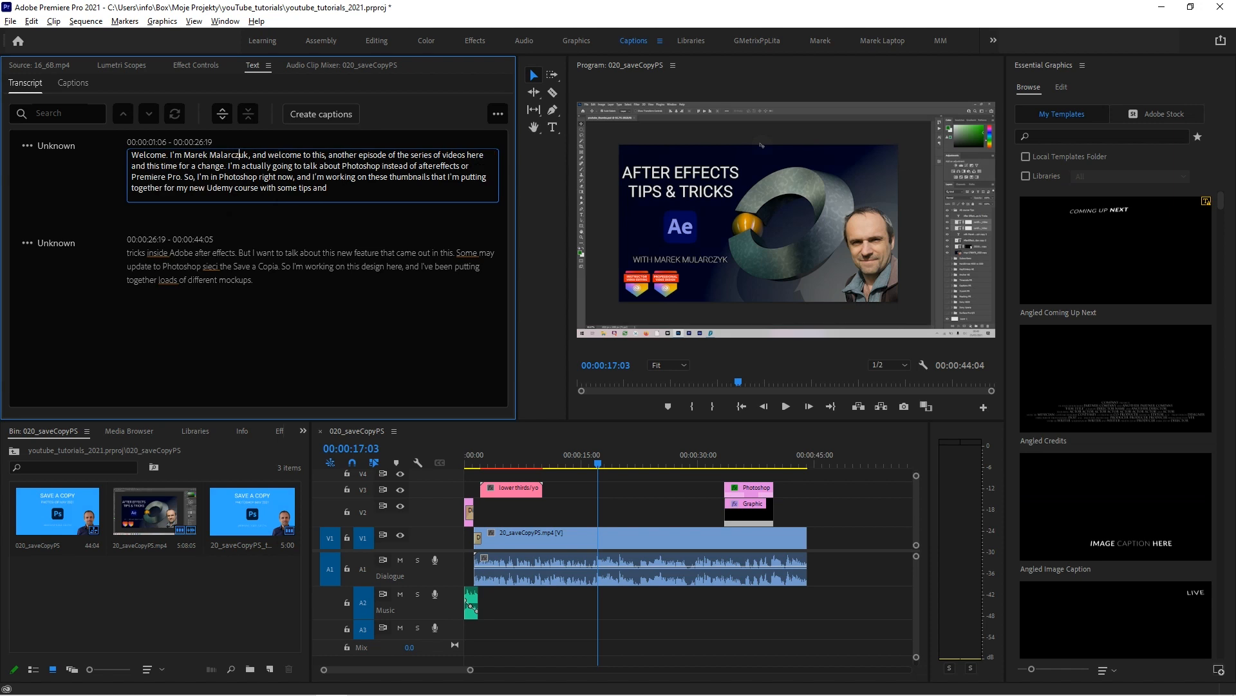
{"action": "key", "text": "Delete"}
{"action": "type", "text": "y"}
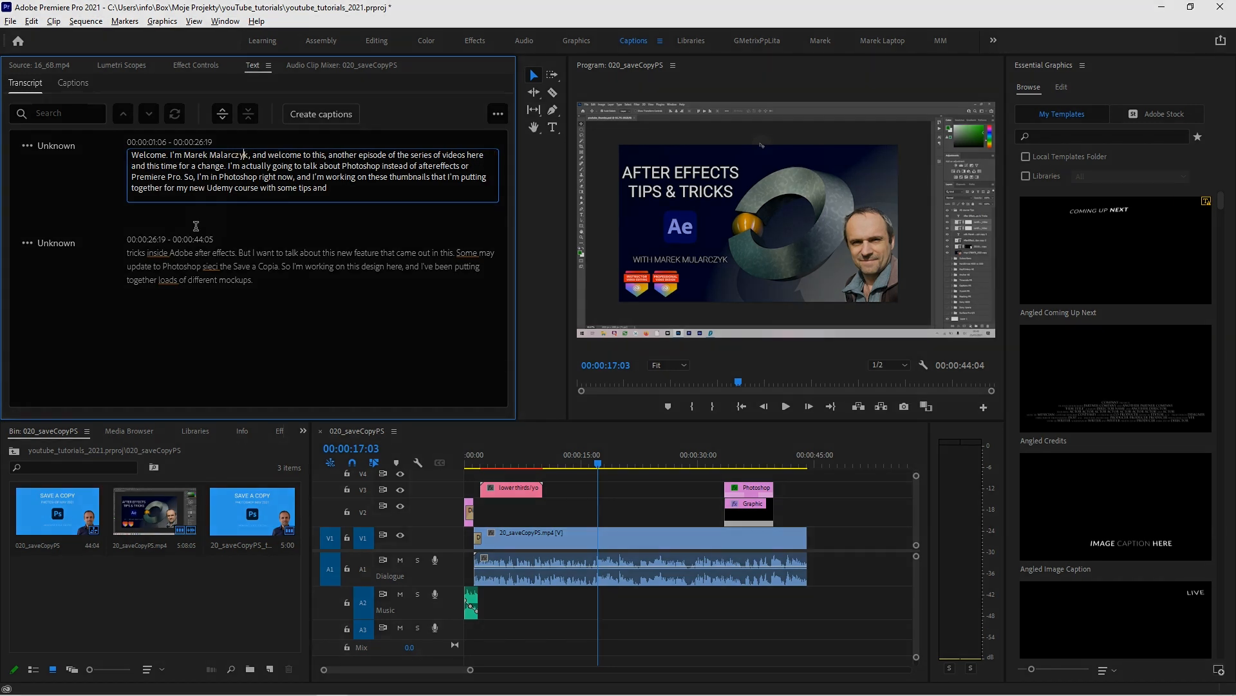
{"action": "left_click", "coordinate": [67, 169]}
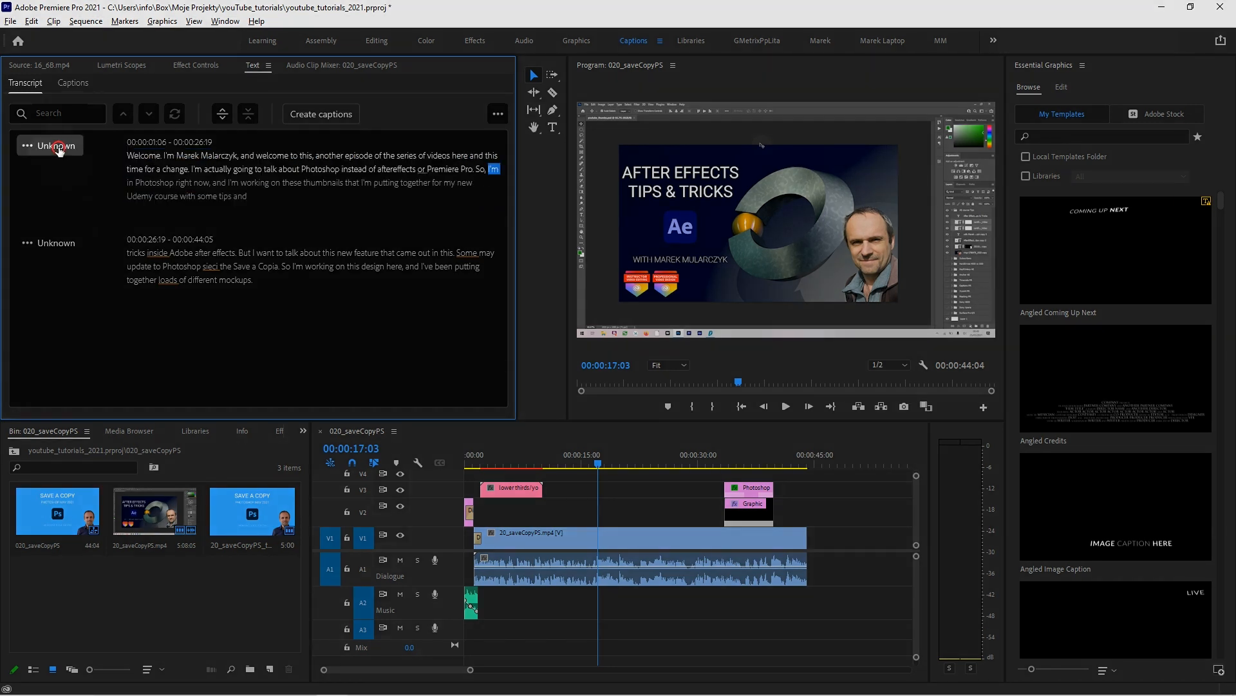
Rename the speaker "Unknown" to the presenter's first name and save the speaker change
{"action": "left_click", "coordinate": [56, 147]}
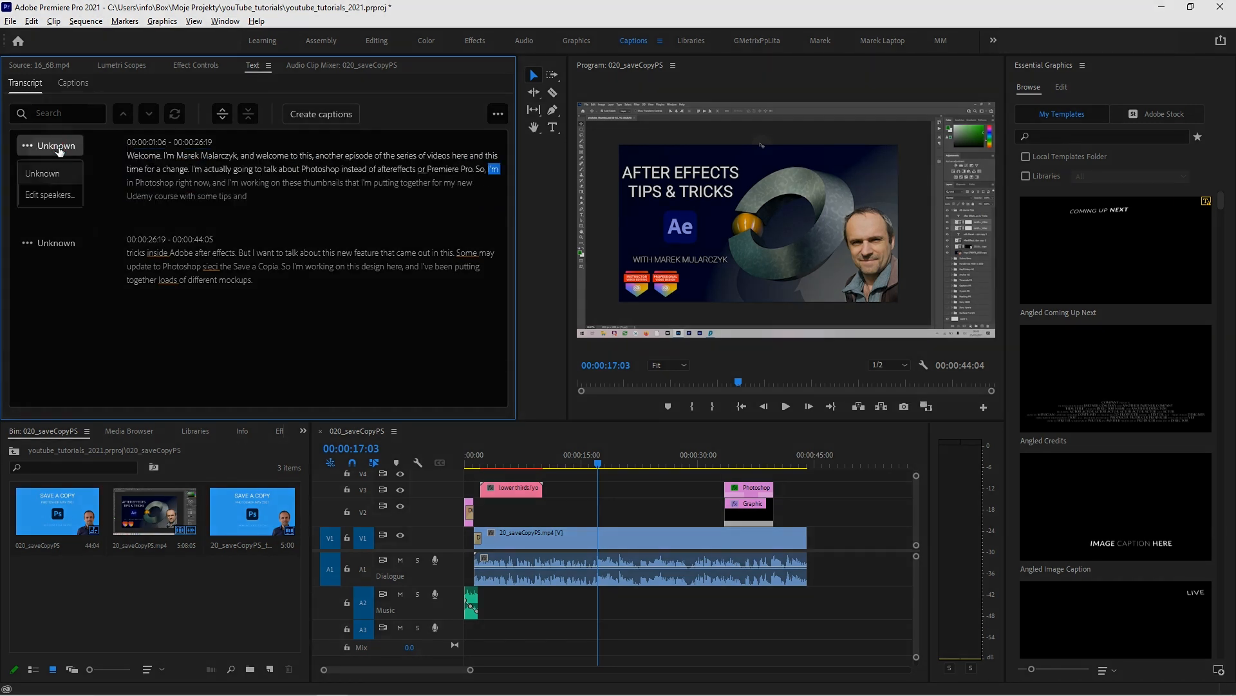
{"action": "left_click", "coordinate": [52, 196]}
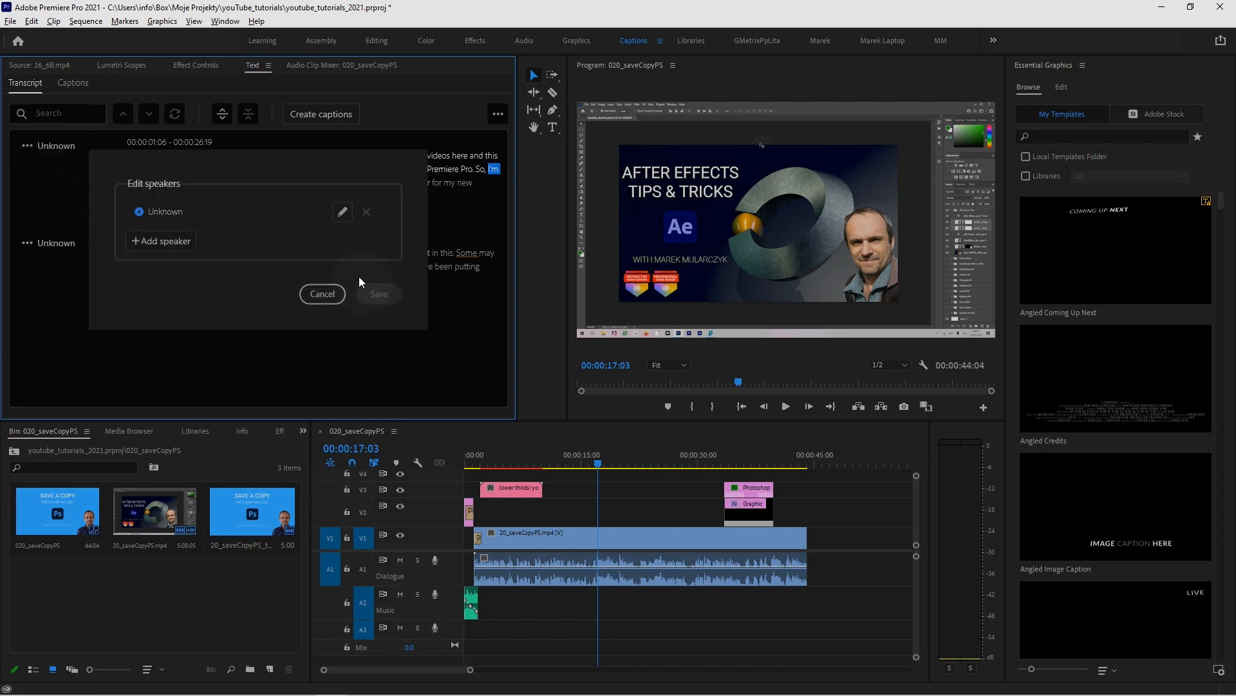
{"action": "left_click", "coordinate": [336, 213]}
{"action": "left_click_drag", "start_coordinate": [255, 214], "coordinate": [139, 219]}
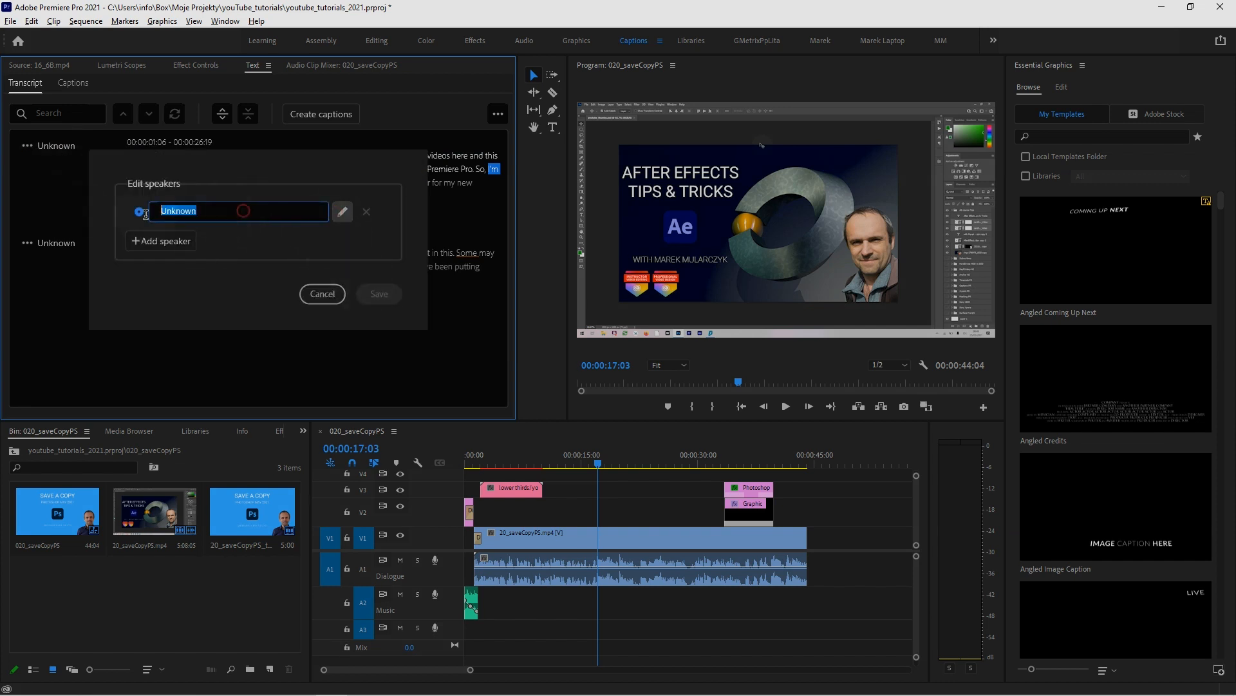
{"action": "type", "text": "Marek"}
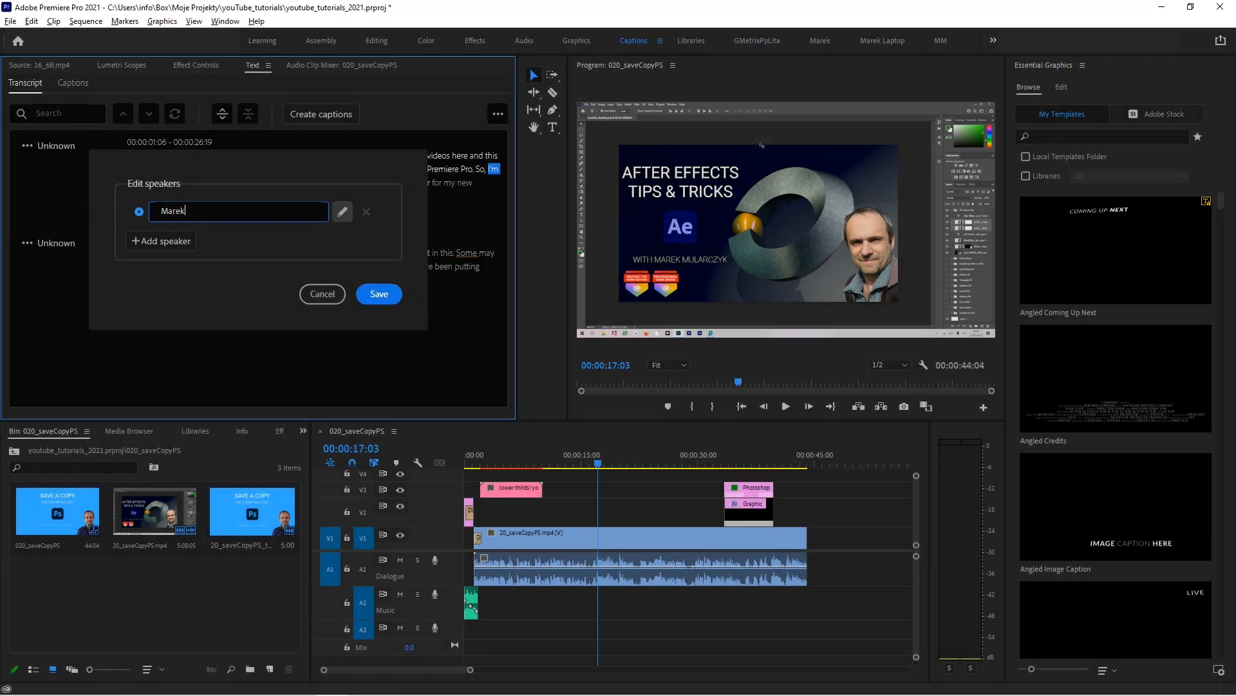
{"action": "left_click", "coordinate": [379, 295]}
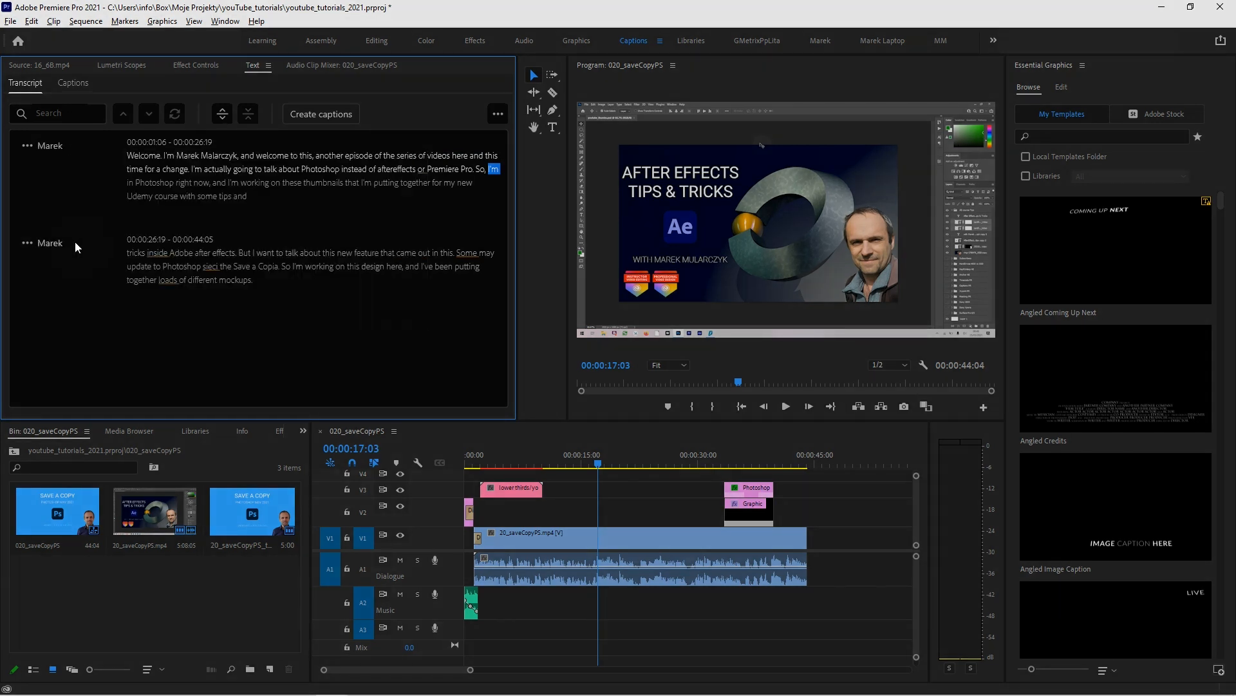
{"action": "left_click", "coordinate": [31, 244]}
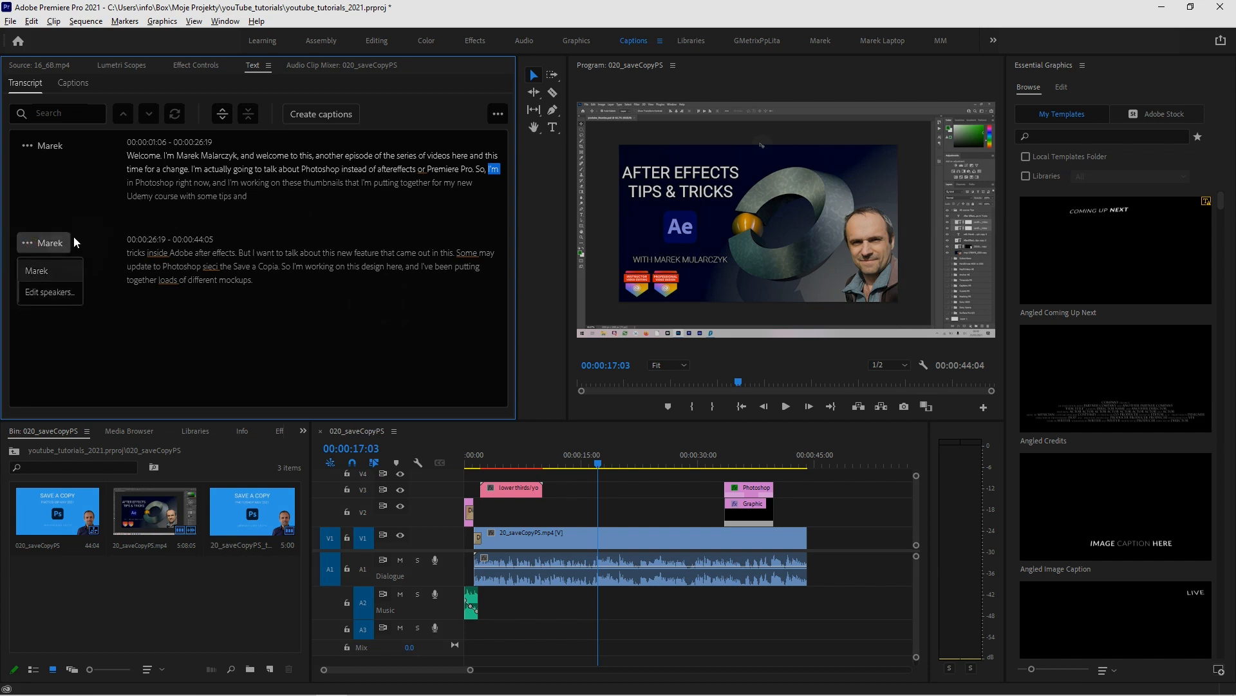
{"action": "left_click", "coordinate": [51, 293]}
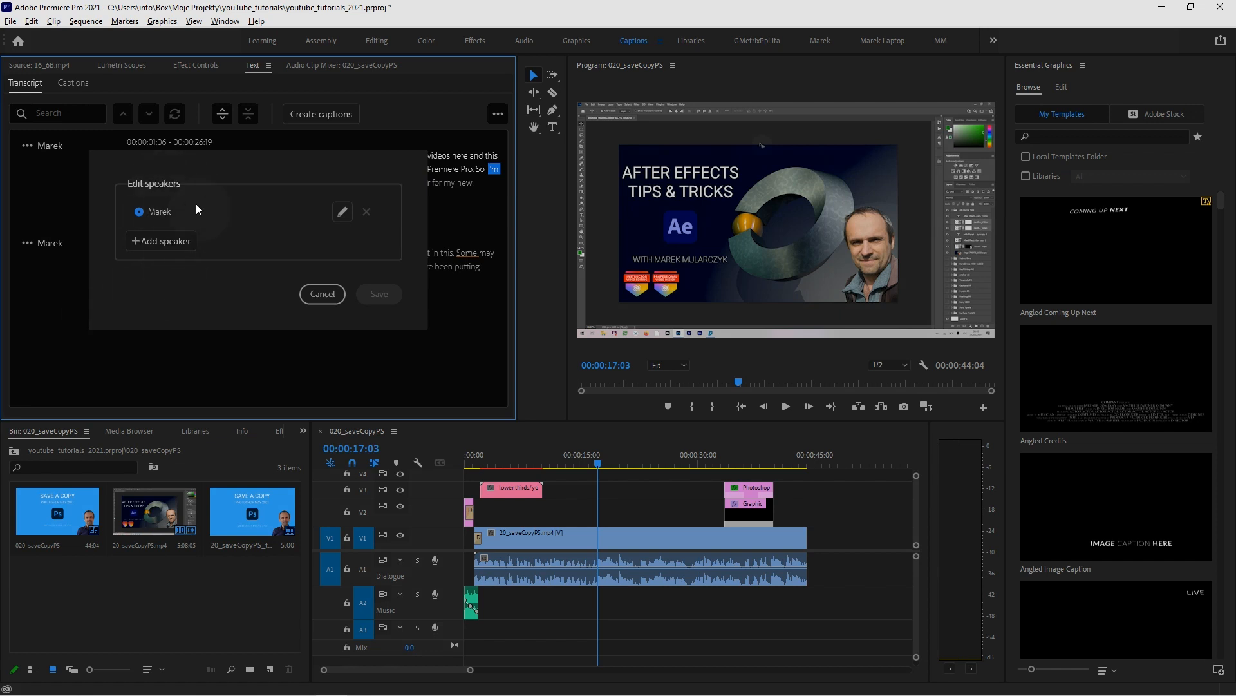
{"action": "left_click", "coordinate": [322, 294]}
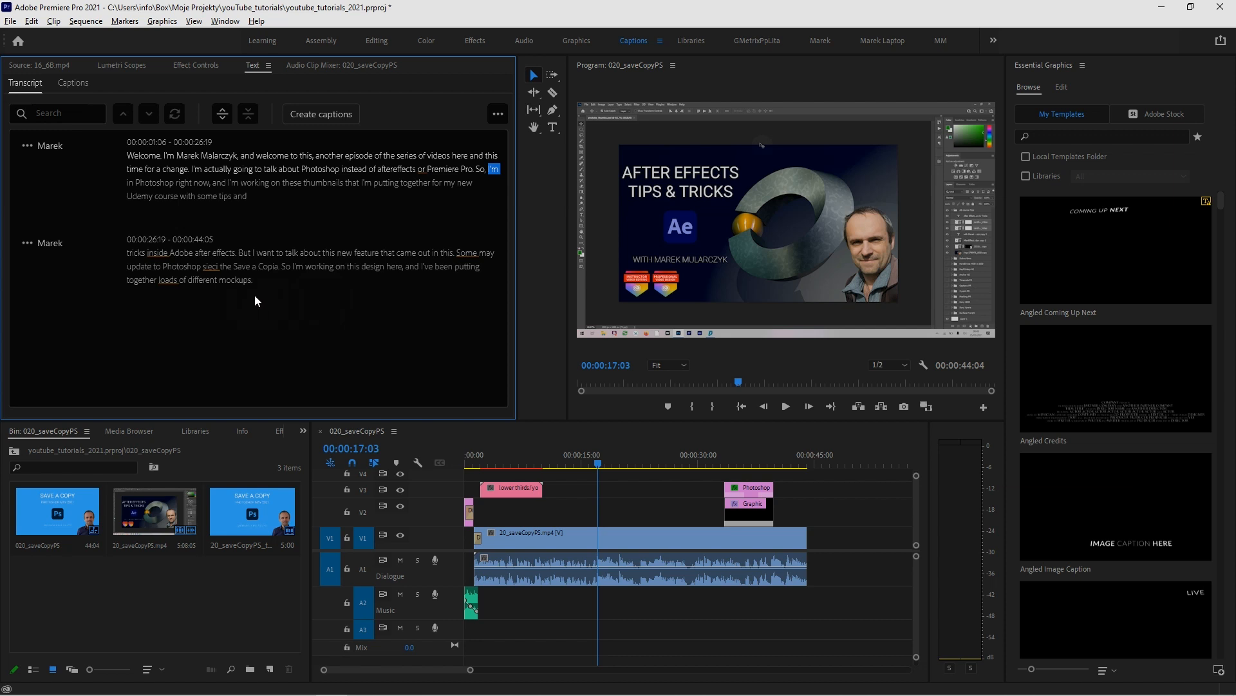
Create double-line captions from the sequence transcript with the Subtitle Default preset, Subtitle format, no style, 42 characters maximum and 3 seconds minimum
{"action": "left_click", "coordinate": [322, 115]}
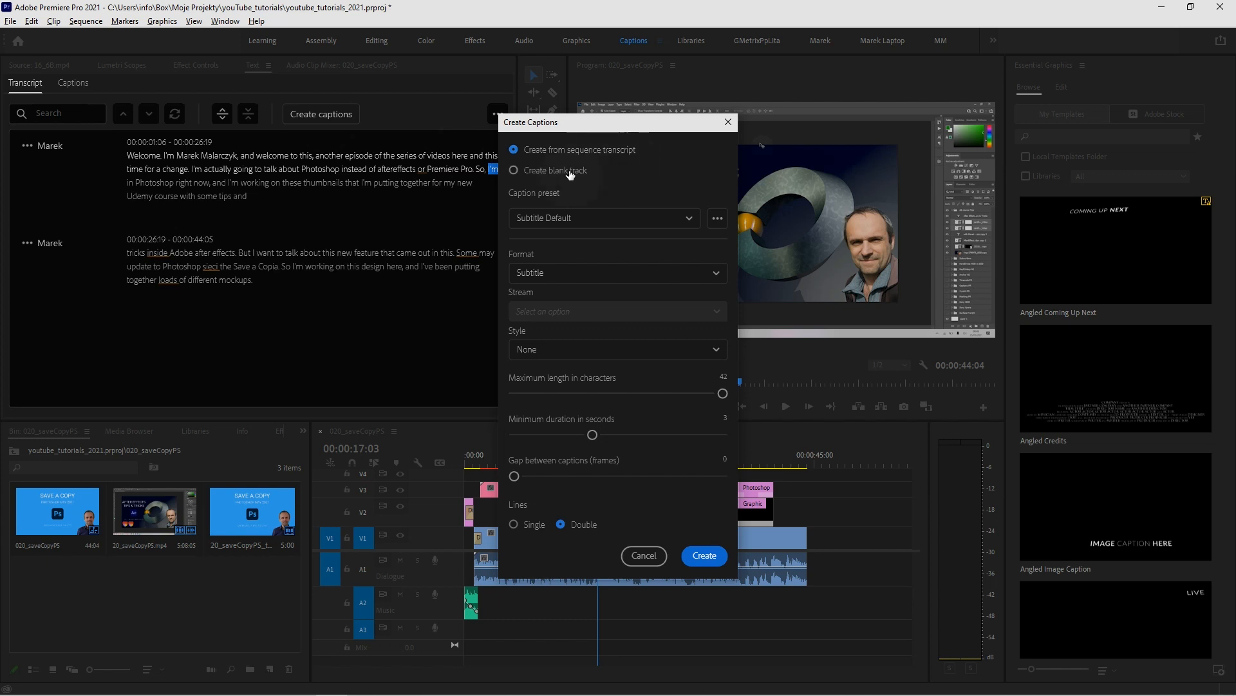
{"action": "left_click", "coordinate": [552, 217]}
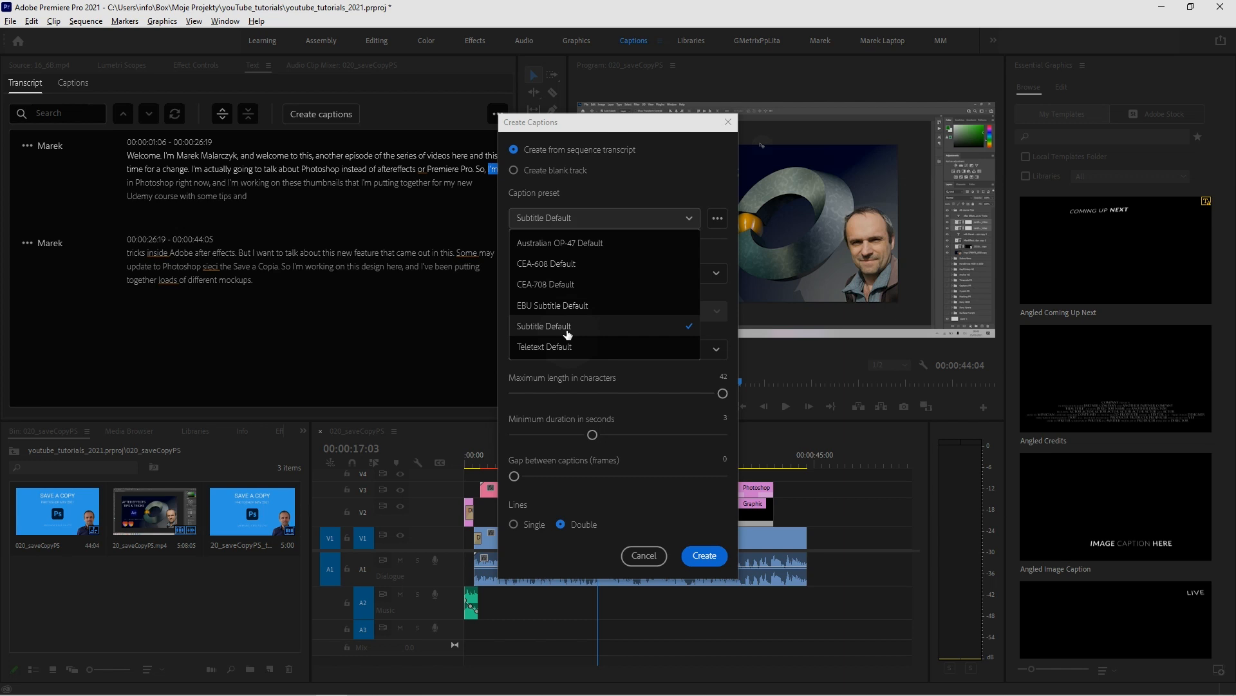
{"action": "left_click", "coordinate": [648, 186]}
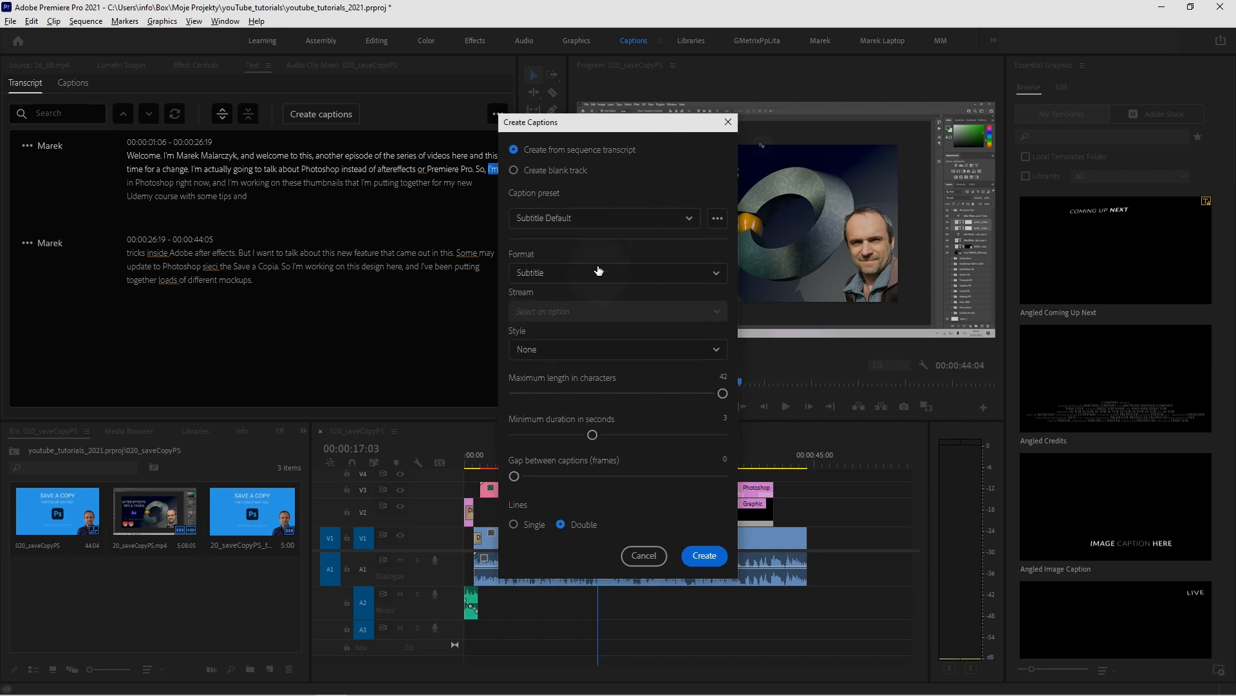
{"action": "left_click", "coordinate": [578, 351]}
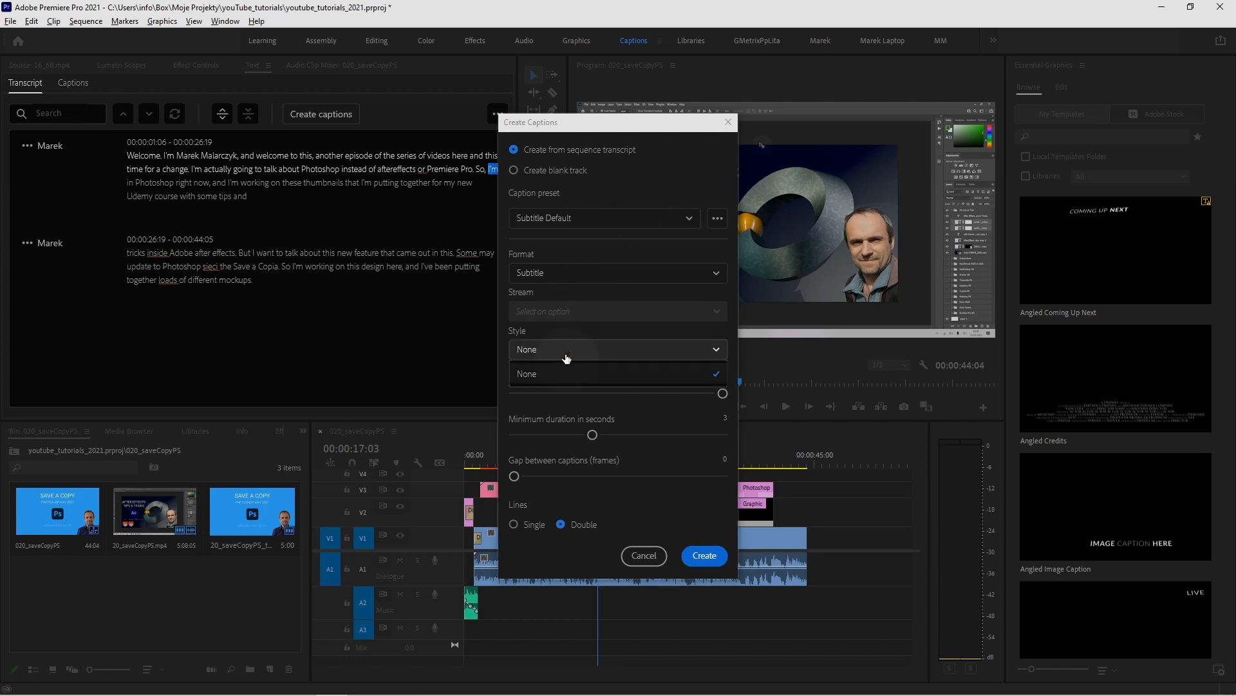
{"action": "left_click", "coordinate": [596, 329]}
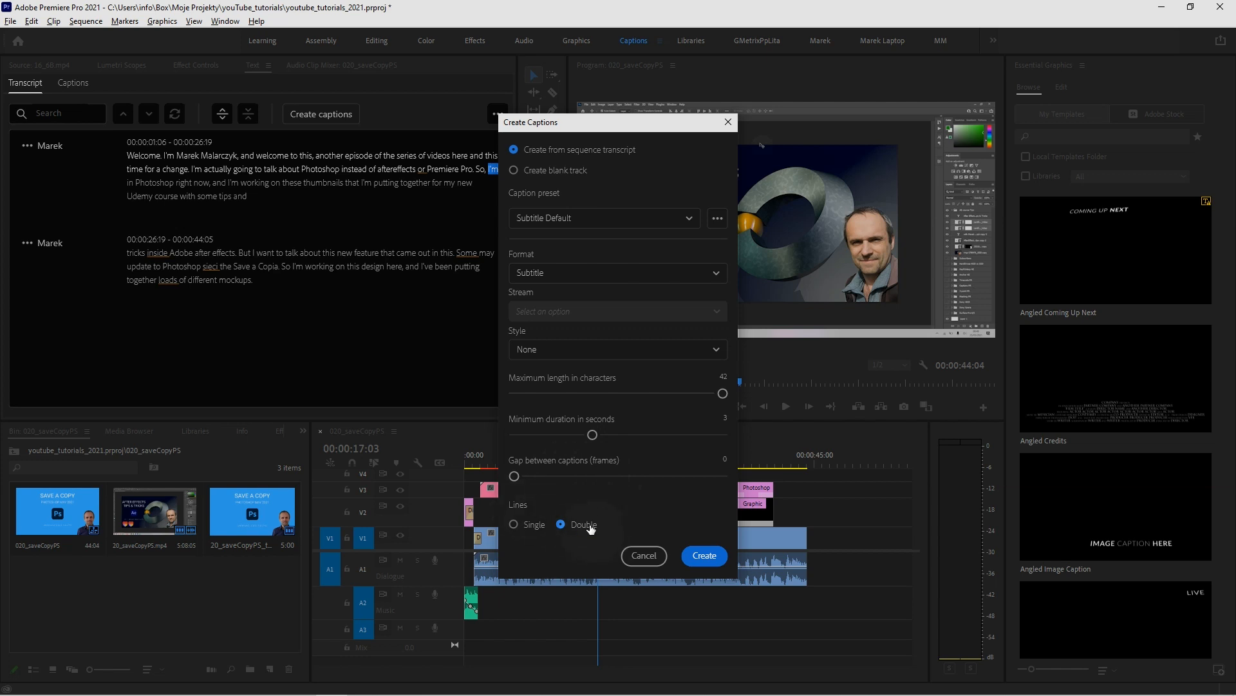
{"action": "left_click", "coordinate": [705, 556]}
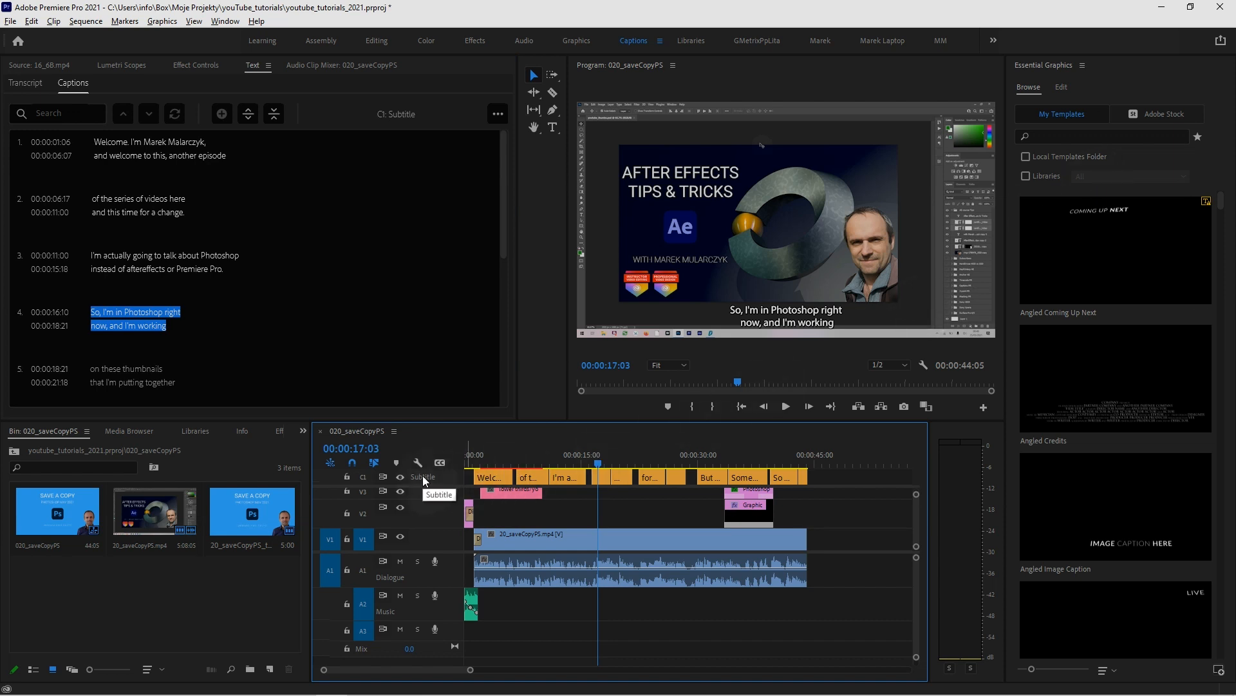
Play the captioned sequence from the start to about 00:00:13:06, and trim the third caption's end to 00:00:15:06
{"action": "left_click", "coordinate": [469, 456]}
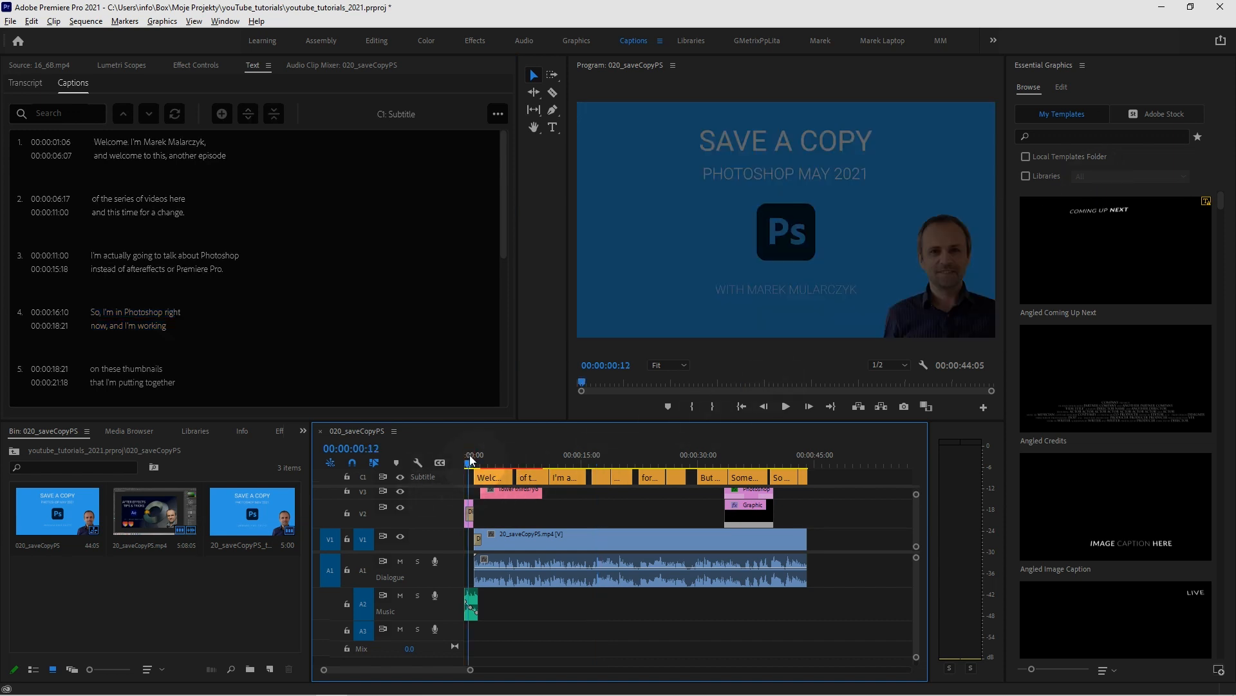
{"action": "key", "text": "space"}
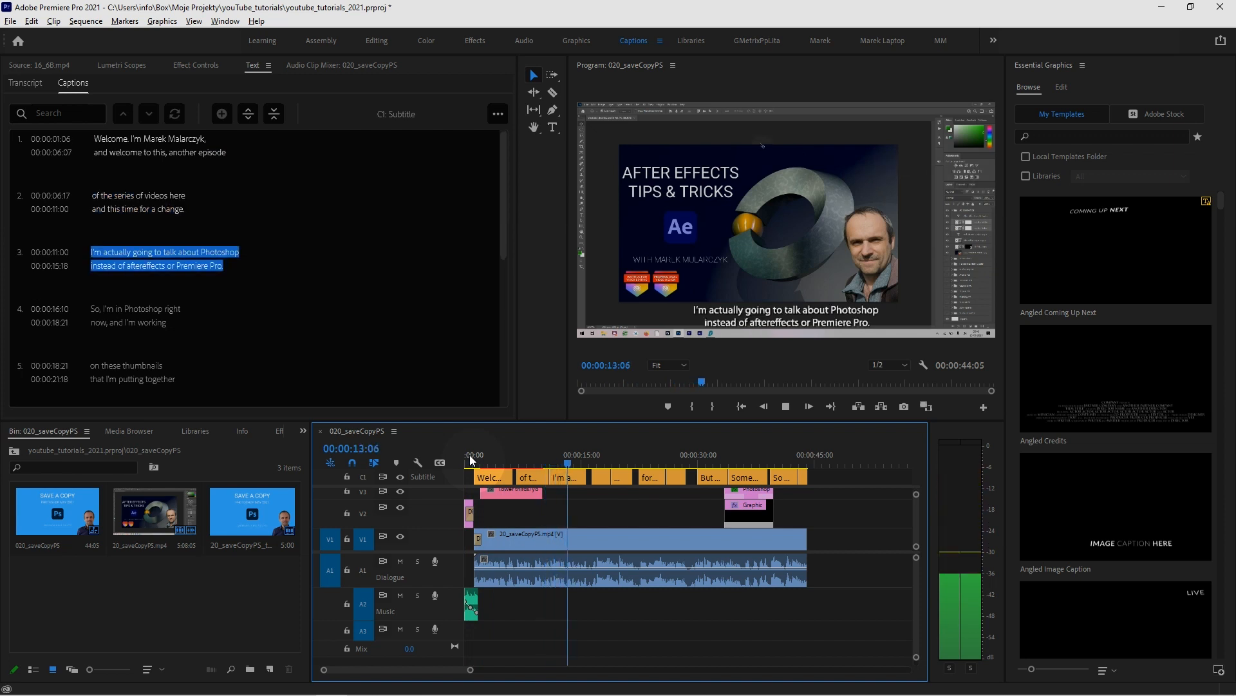
{"action": "key", "text": "space"}
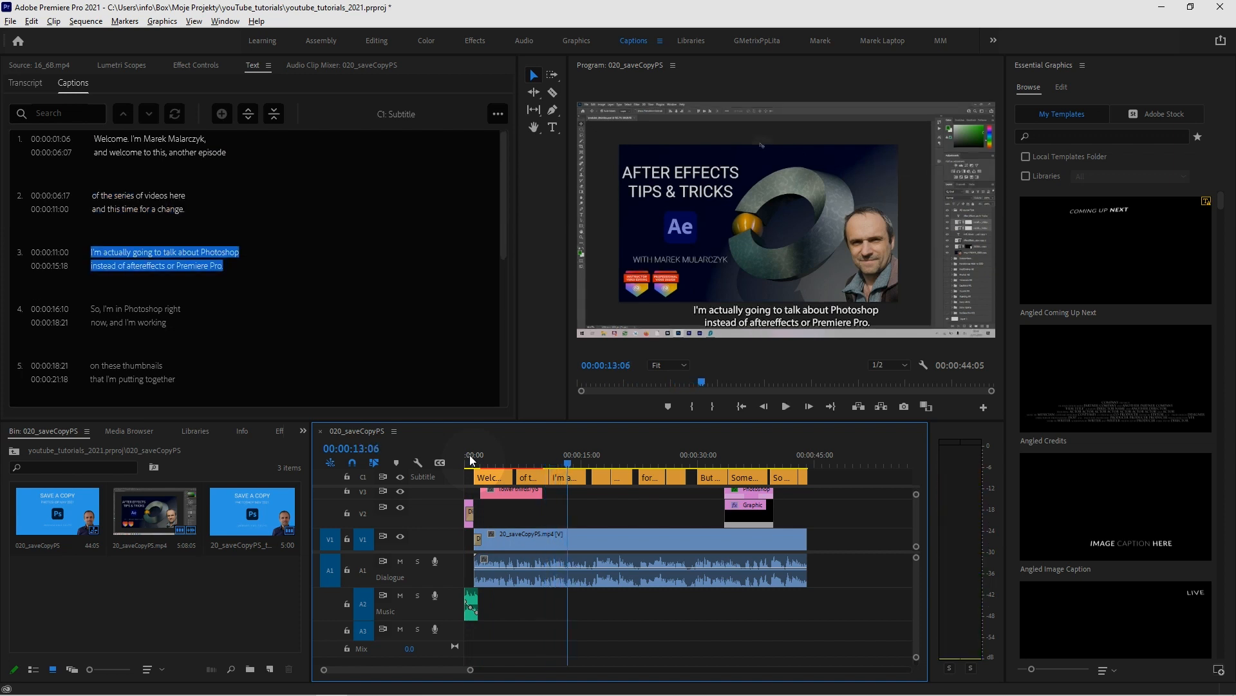
{"action": "left_click", "coordinate": [580, 479]}
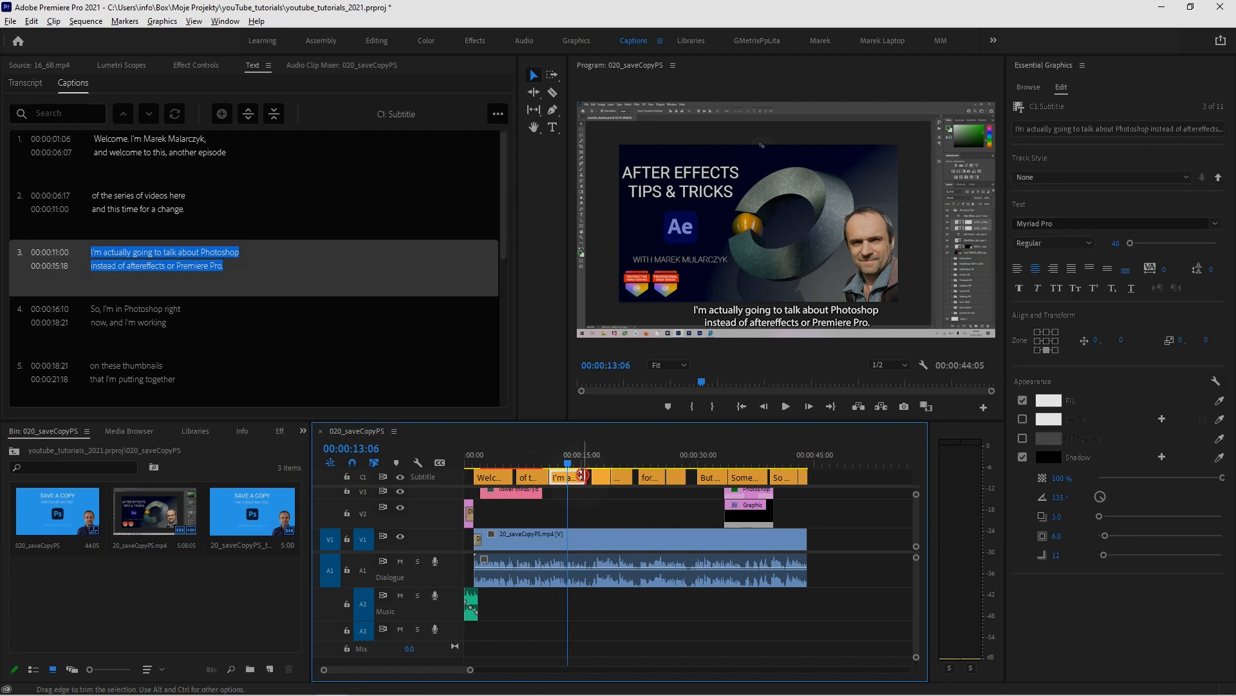
{"action": "left_click_drag", "start_coordinate": [580, 478], "coordinate": [505, 464]}
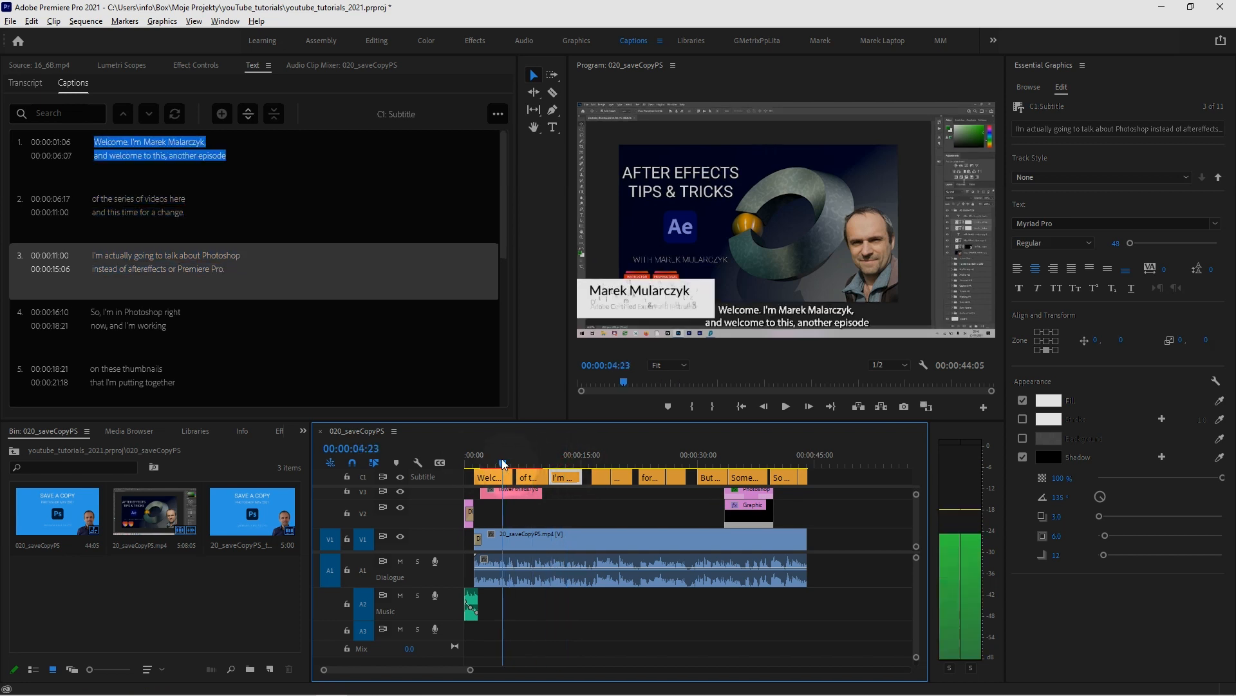
Split the first caption at 00:00:04:23 and play the opening of the sequence to check the two resulting captions
{"action": "left_click", "coordinate": [83, 152]}
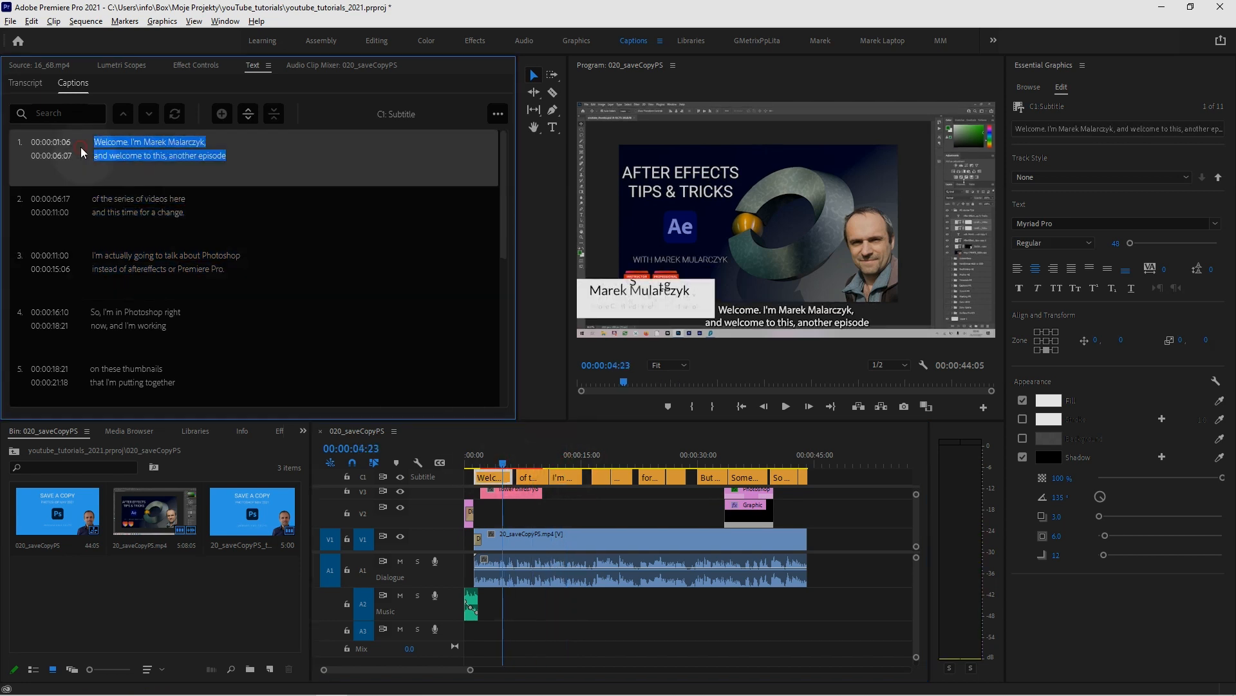
{"action": "left_click", "coordinate": [247, 116]}
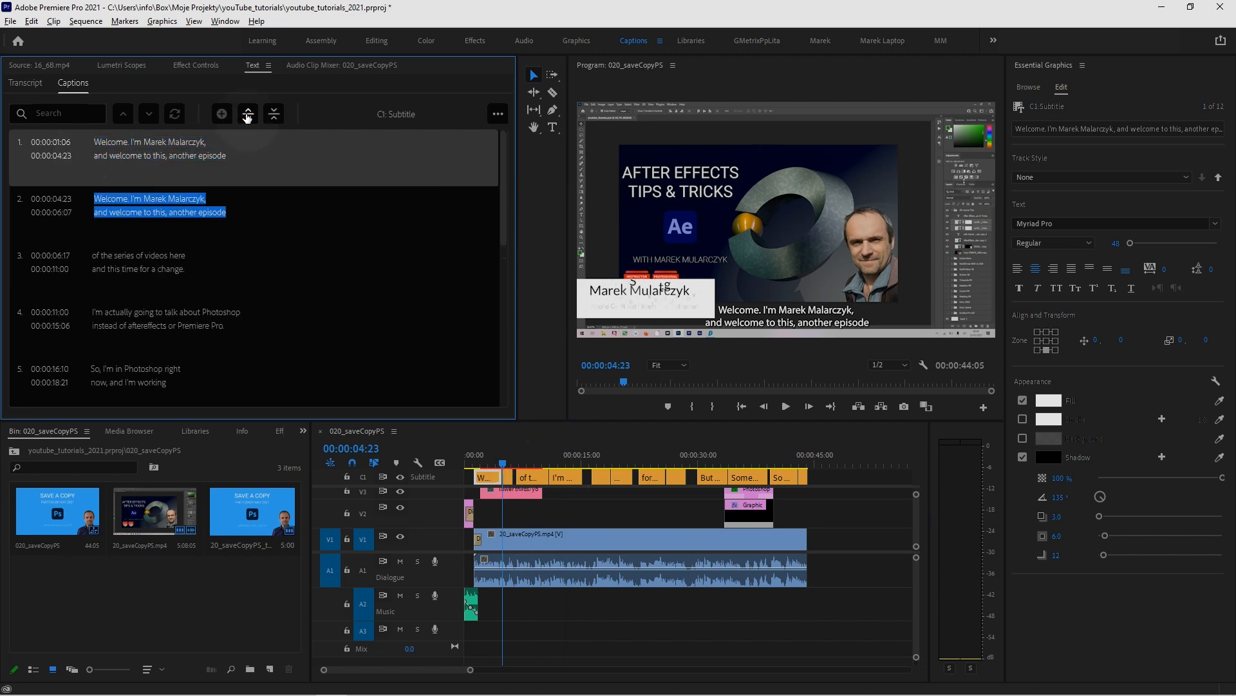
{"action": "left_click", "coordinate": [468, 462]}
{"action": "key", "text": "space"}
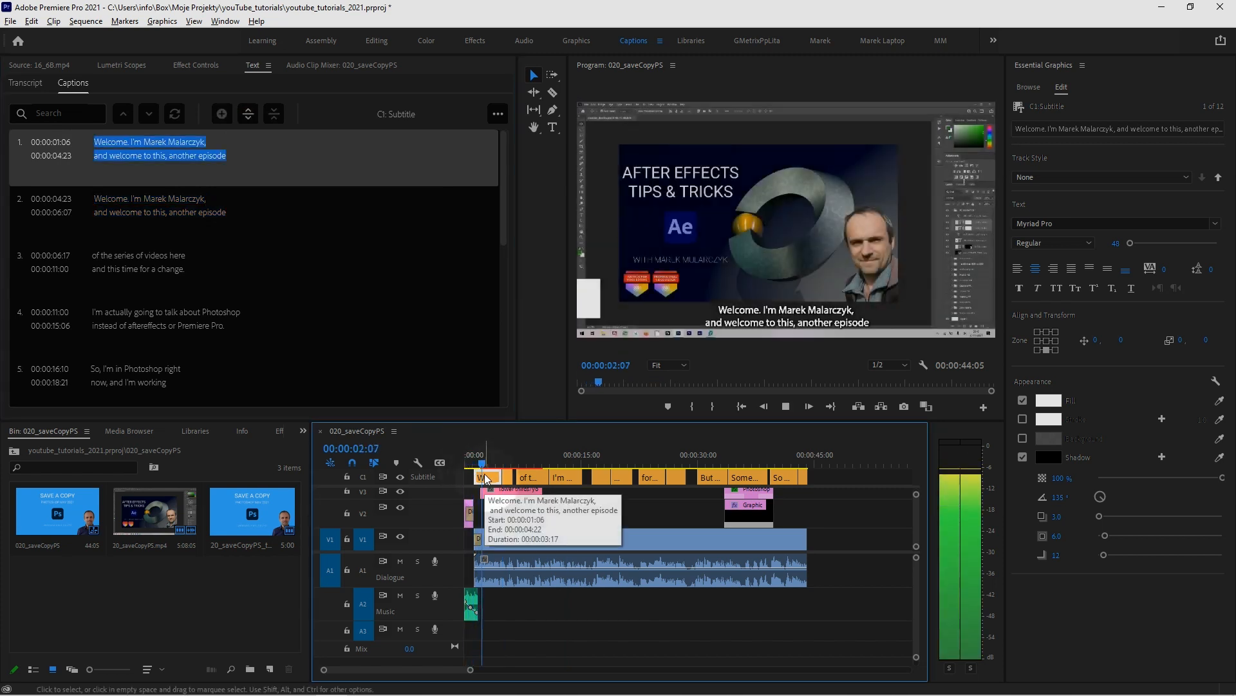
{"action": "key", "text": "space"}
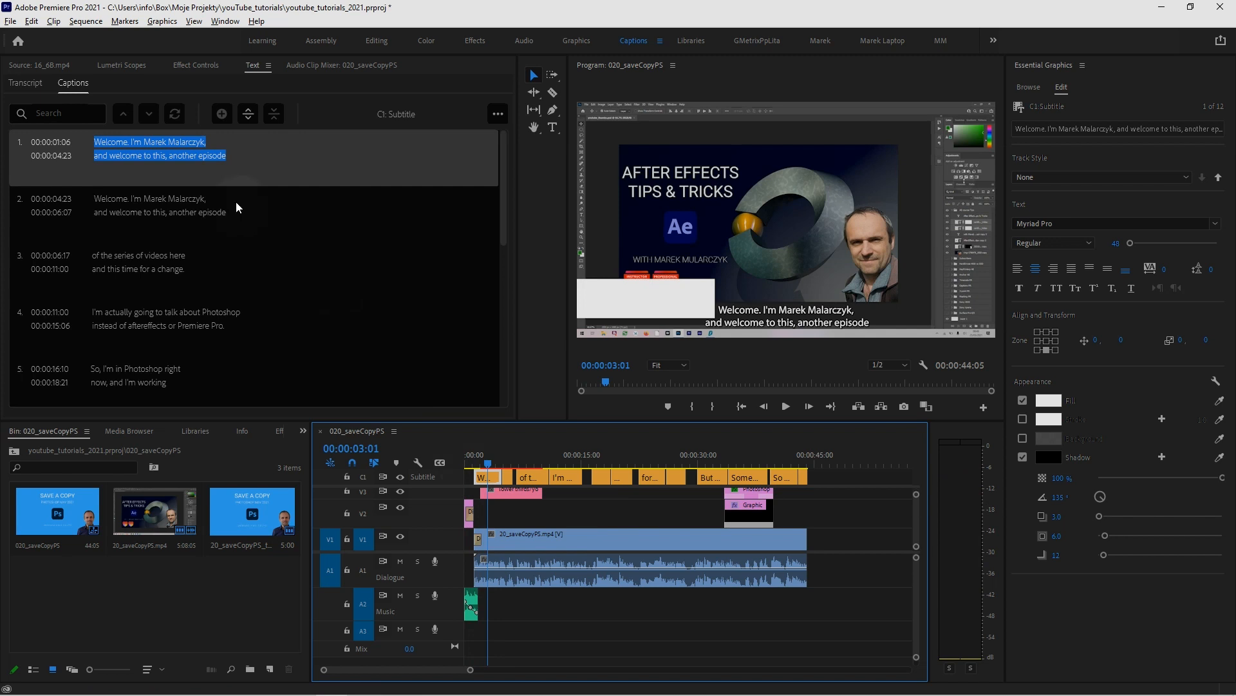
Delete "and welcome to this, another episode" and the preceding comma from the first caption, keeping only the greeting with the presenter's name
{"action": "left_click", "coordinate": [230, 159]}
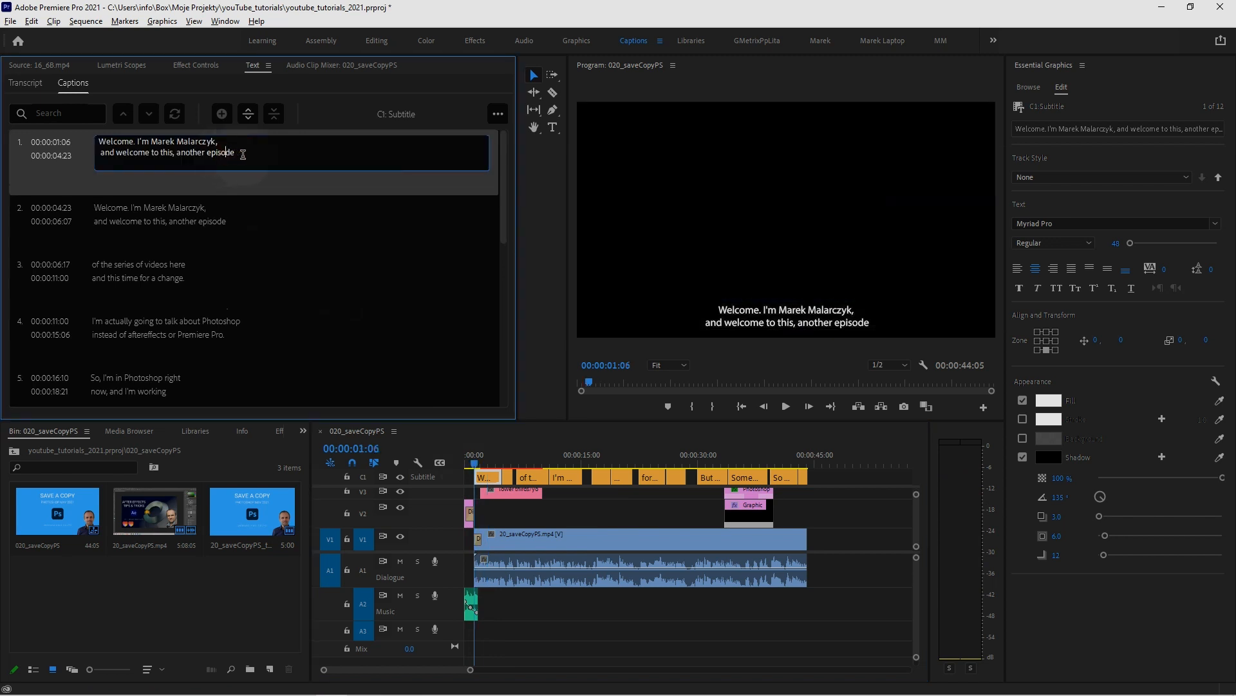
{"action": "left_click_drag", "start_coordinate": [245, 154], "coordinate": [117, 153]}
{"action": "key", "text": "BackSpace"}
{"action": "key", "text": "BackSpace"}
{"action": "key", "text": "BackSpace"}
{"action": "key", "text": "BackSpace"}
{"action": "key", "text": "BackSpace"}
{"action": "key", "text": "BackSpace"}
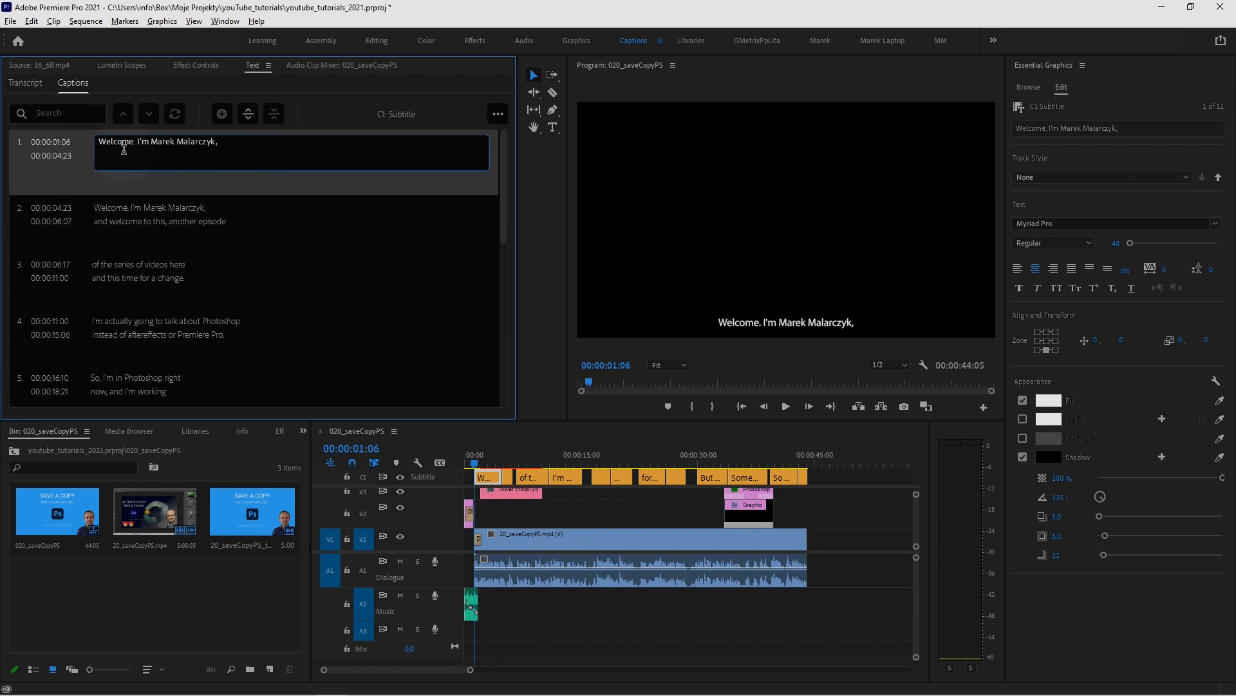
Delete the greeting line with the presenter's name from the second caption, keeping "and welcome to this, another episode"
{"action": "left_click", "coordinate": [141, 218]}
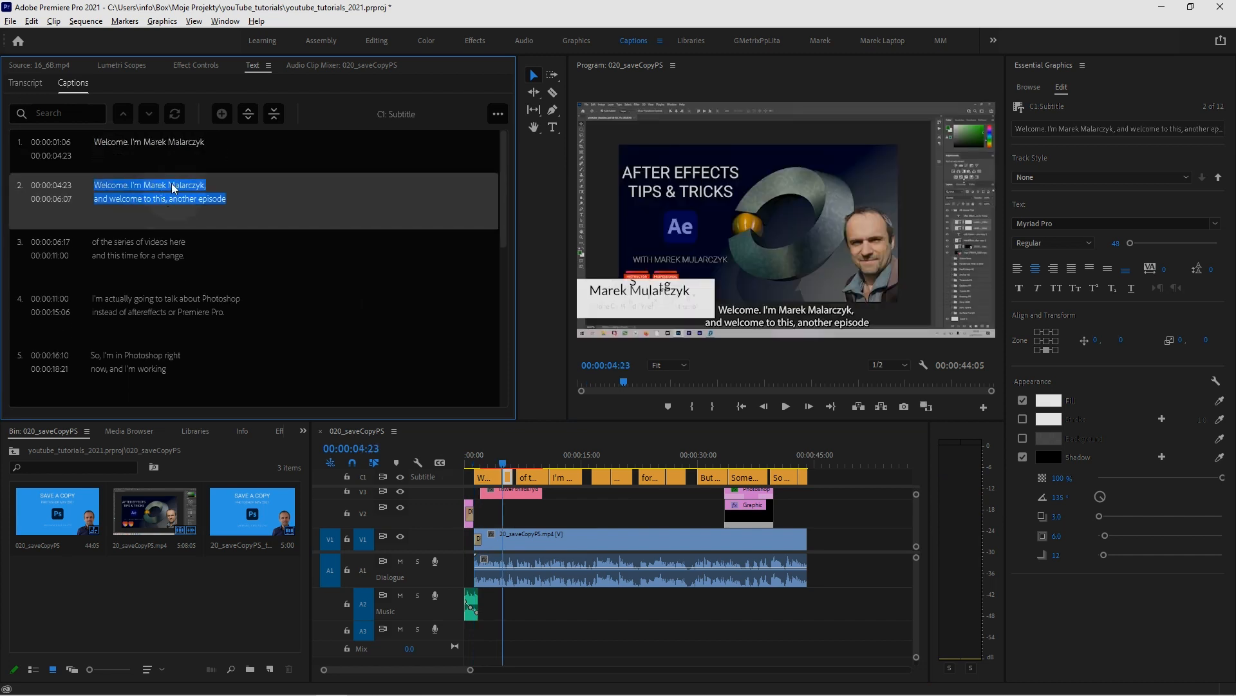
{"action": "left_click", "coordinate": [200, 185]}
{"action": "left_click", "coordinate": [219, 184]}
{"action": "left_click_drag", "start_coordinate": [219, 183], "coordinate": [82, 182]}
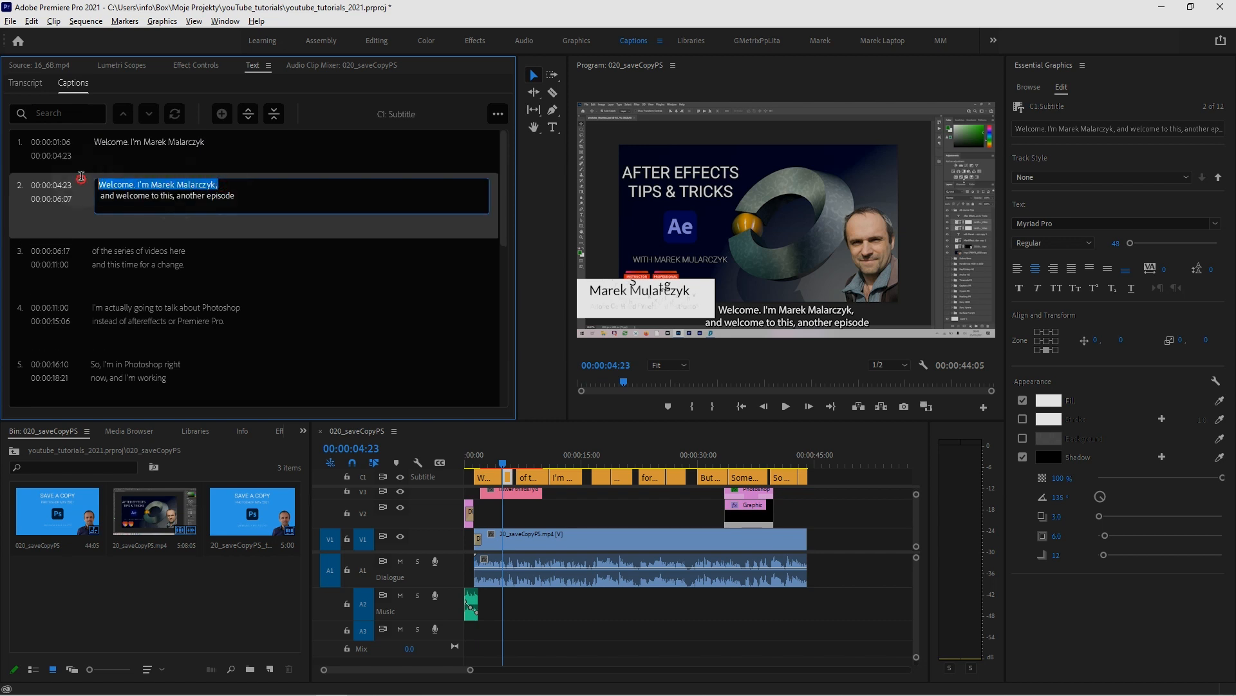
{"action": "key", "text": "BackSpace"}
{"action": "key", "text": "Delete"}
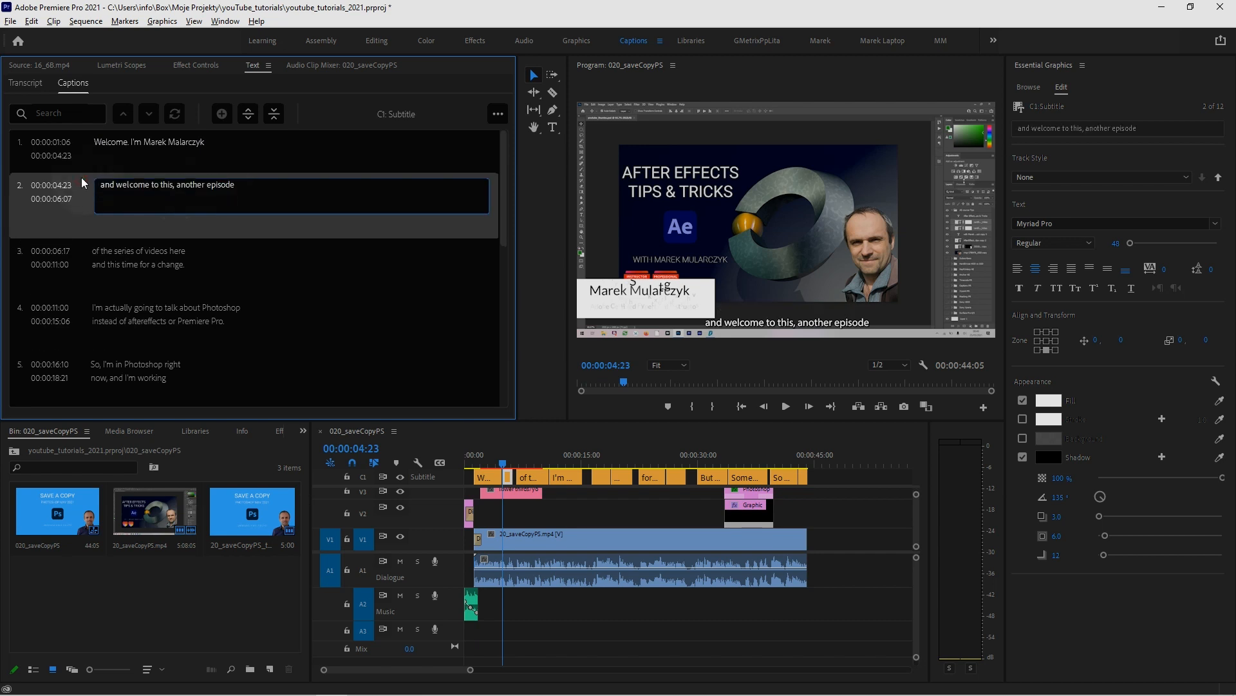
Move the boundary between the first two captions to the end of the spoken name at 00:00:03:11, and play the opening to check the timing
{"action": "left_click", "coordinate": [474, 463]}
{"action": "key", "text": "space"}
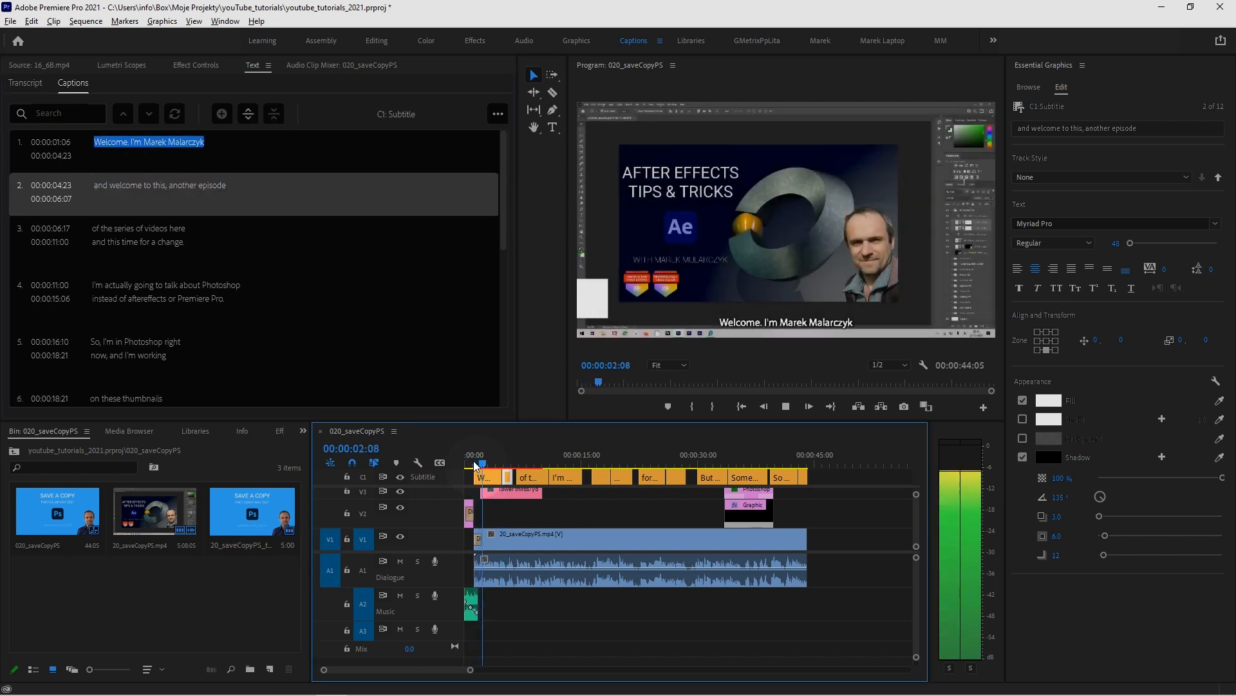
{"action": "key", "text": "space"}
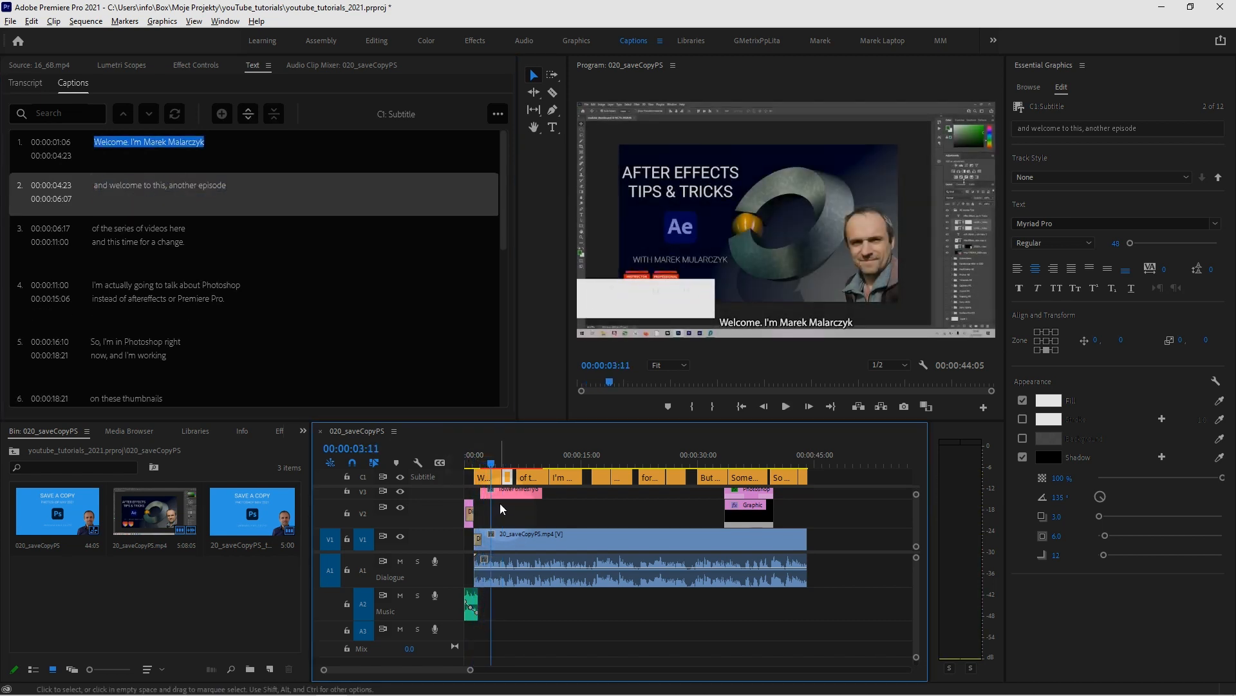
{"action": "left_click_drag", "start_coordinate": [501, 477], "coordinate": [491, 477]}
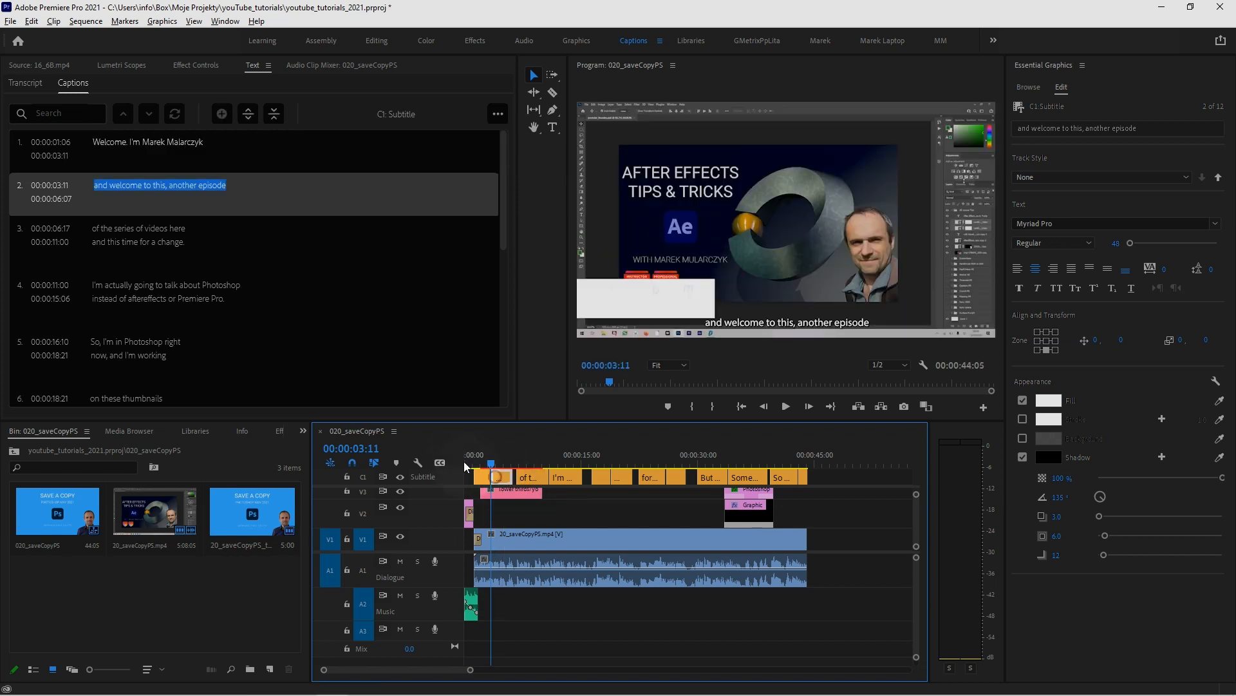
{"action": "left_click", "coordinate": [468, 462]}
{"action": "key", "text": "space"}
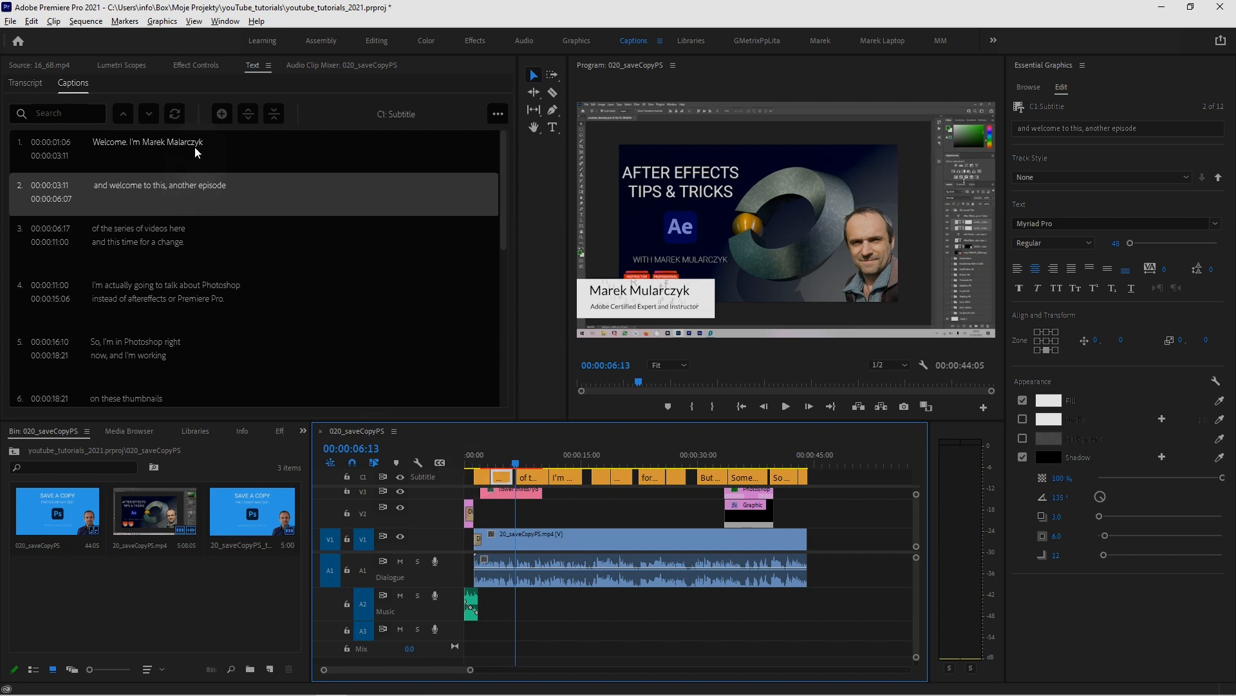
Look through the caption export options and bring the sequence transcript back into view
{"action": "left_click", "coordinate": [498, 115]}
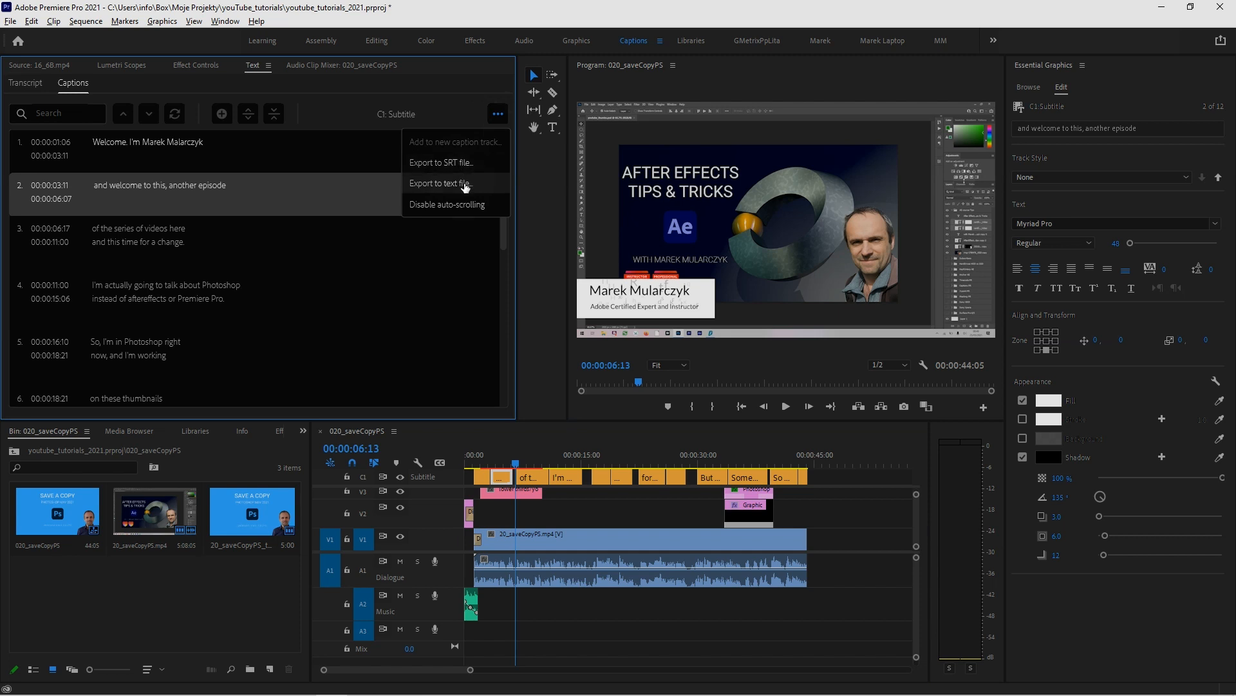
{"action": "left_click", "coordinate": [439, 104]}
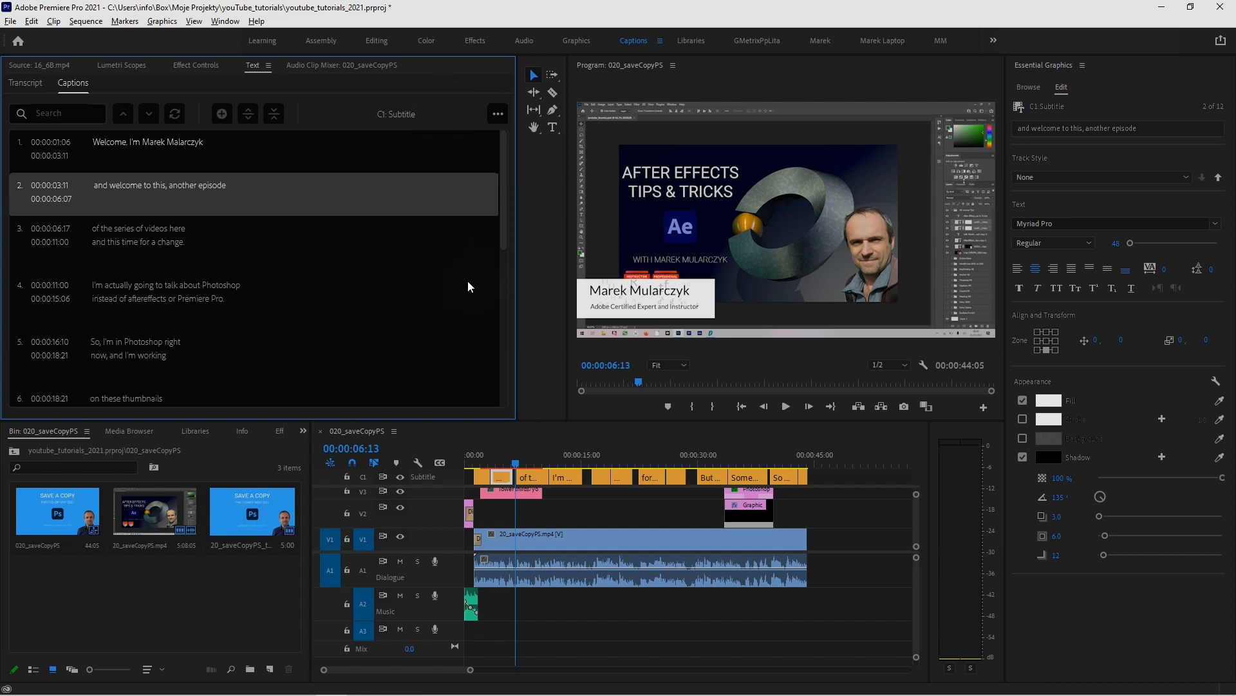
{"action": "left_click", "coordinate": [26, 83]}
{"action": "left_click", "coordinate": [69, 83]}
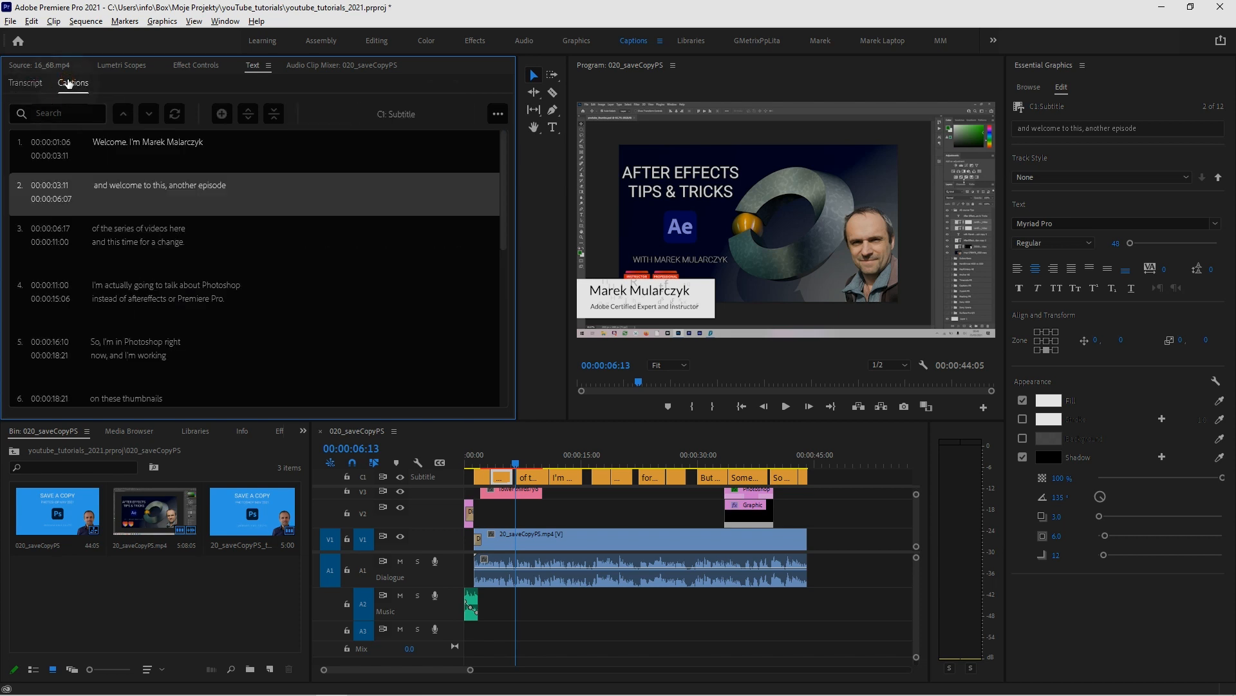
{"action": "left_click", "coordinate": [29, 83]}
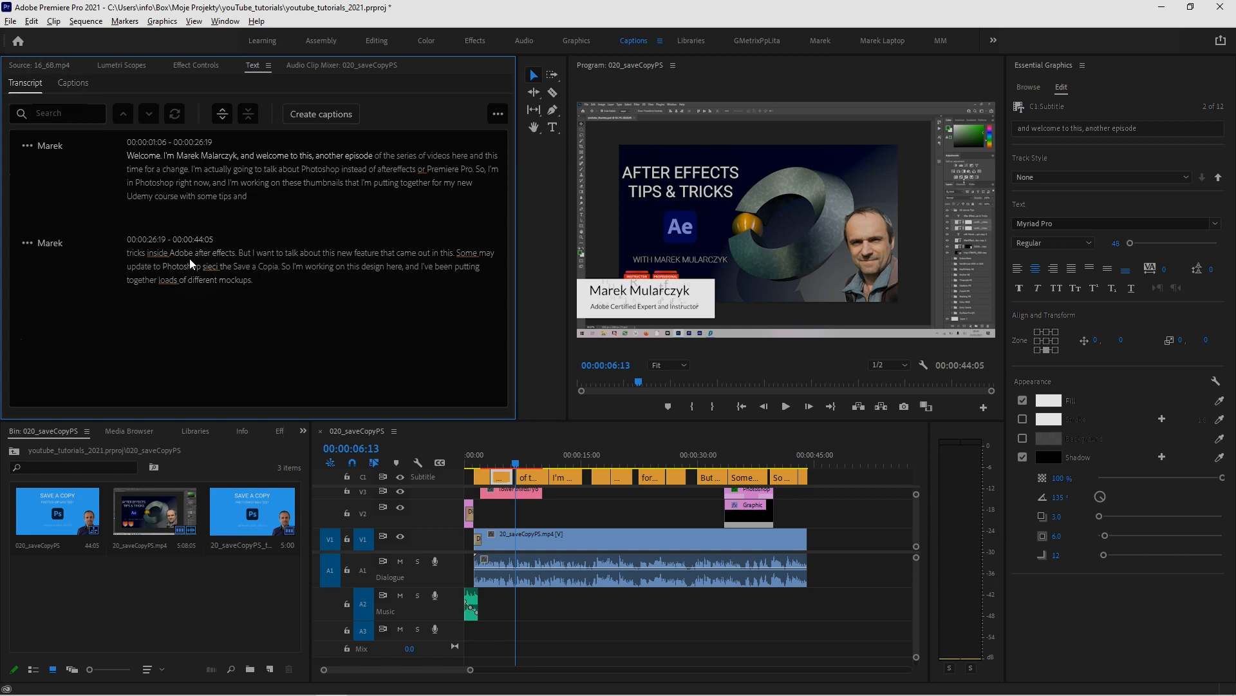
Play the passage about the new feature and change "this. Some may" to "this May" in the second transcript segment
{"action": "double_click", "coordinate": [191, 184]}
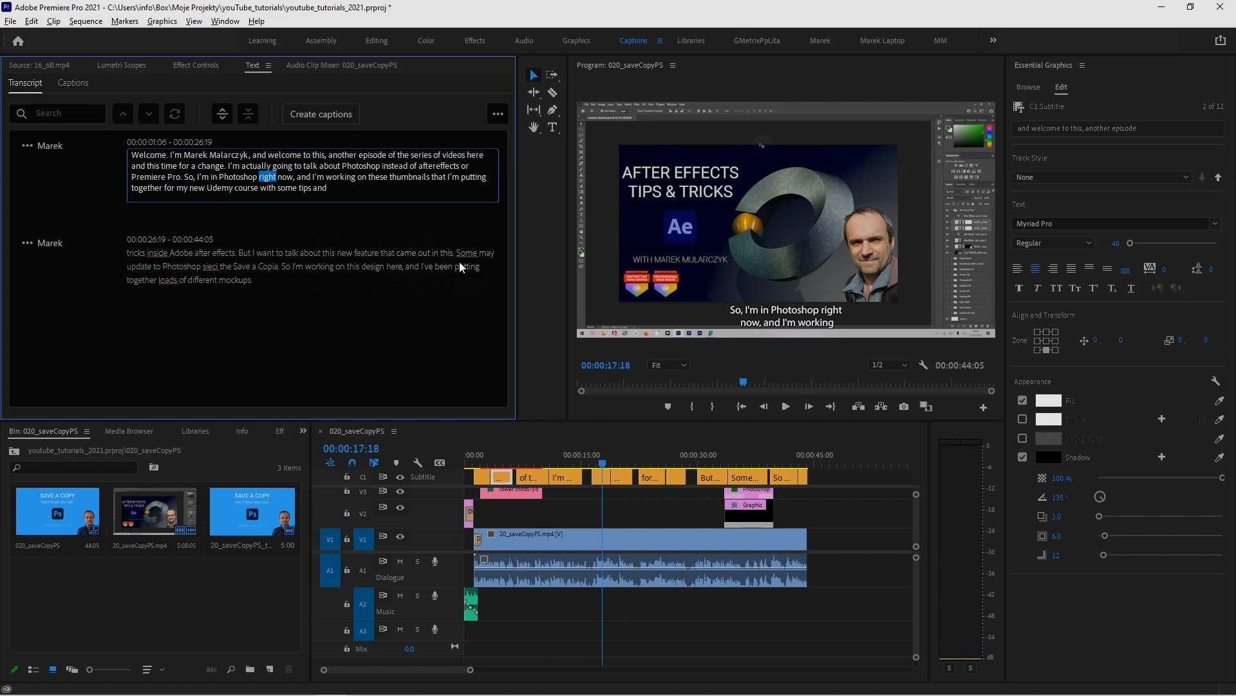
{"action": "left_click", "coordinate": [707, 460]}
{"action": "key", "text": "space"}
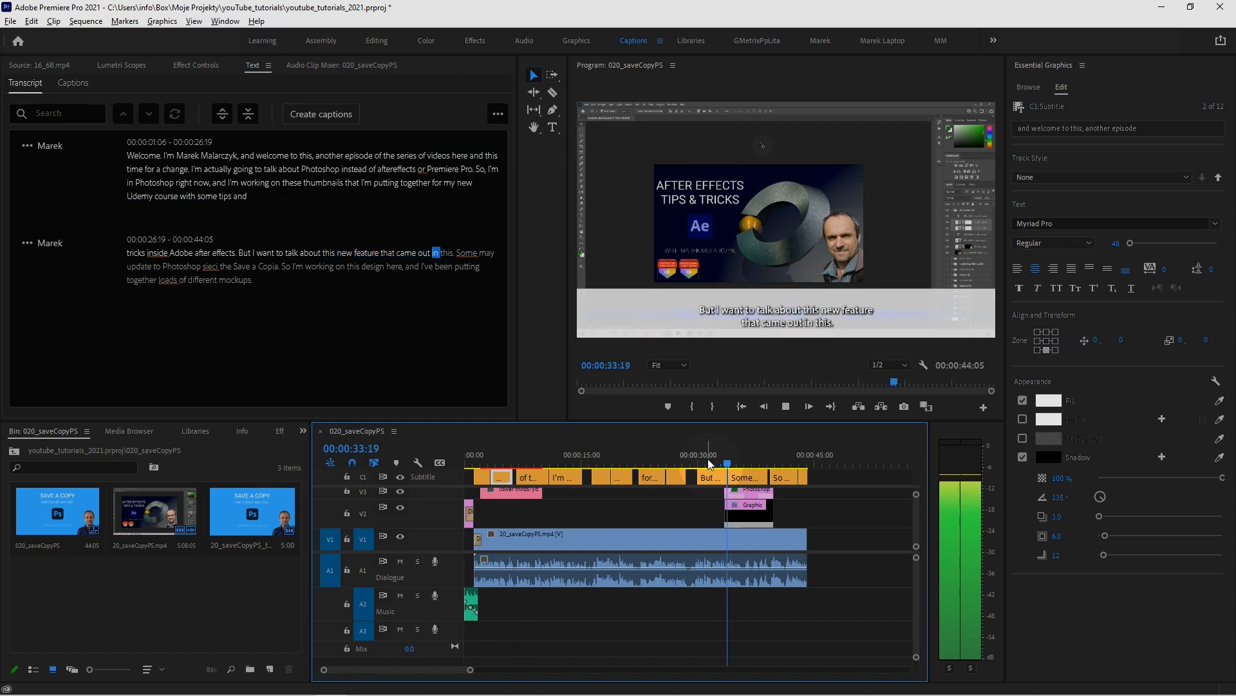
{"action": "left_click", "coordinate": [470, 252]}
{"action": "key", "text": "Delete"}
{"action": "key", "text": "Delete"}
{"action": "key", "text": "Delete"}
{"action": "key", "text": "Delete"}
{"action": "key", "text": "Delete"}
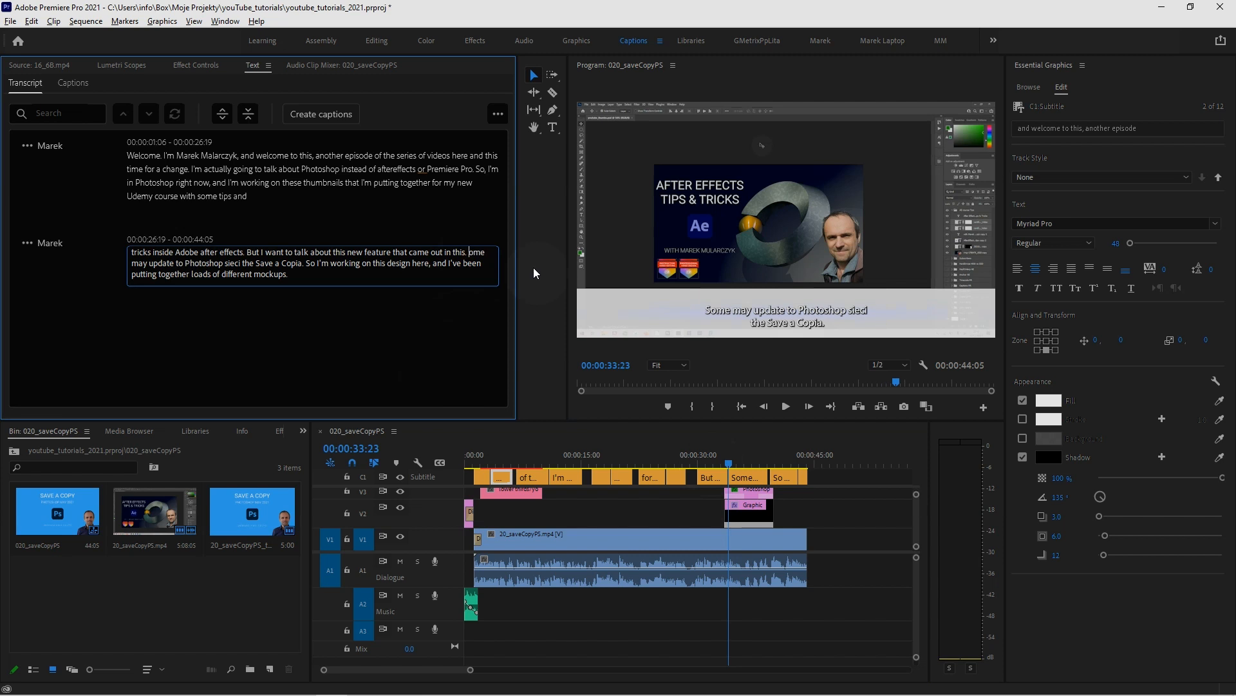
{"action": "key", "text": "Delete"}
{"action": "type", "text": "May"}
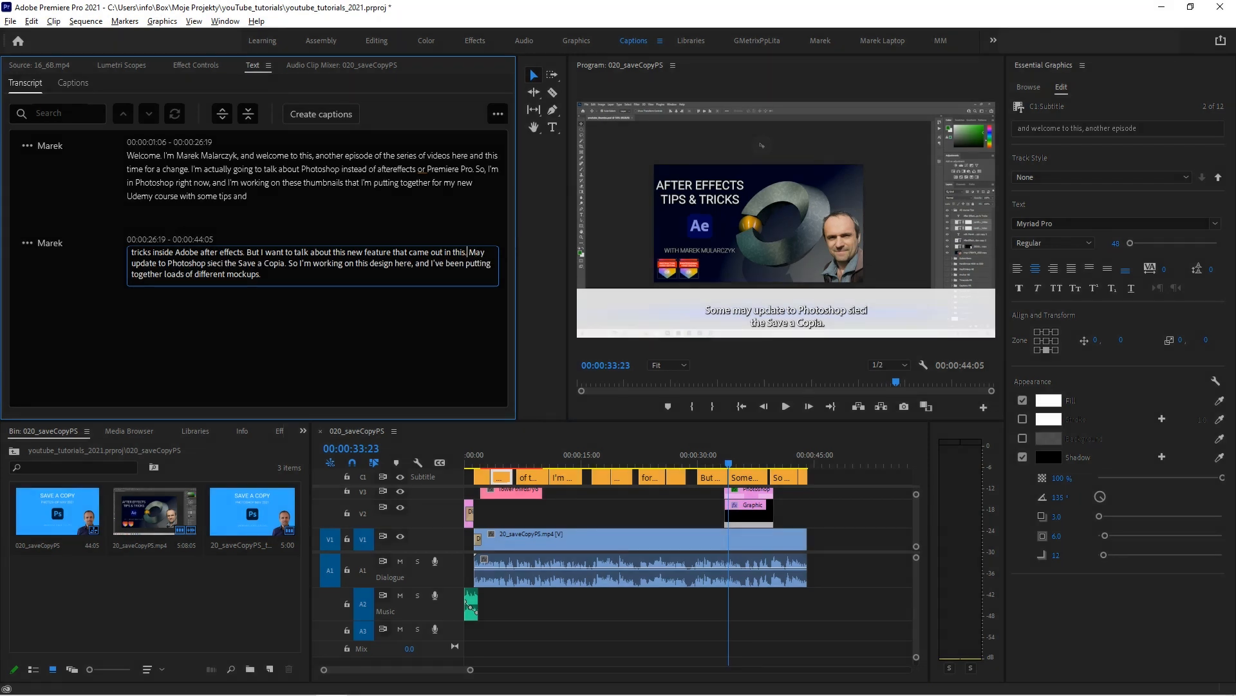
{"action": "key", "text": "BackSpace"}
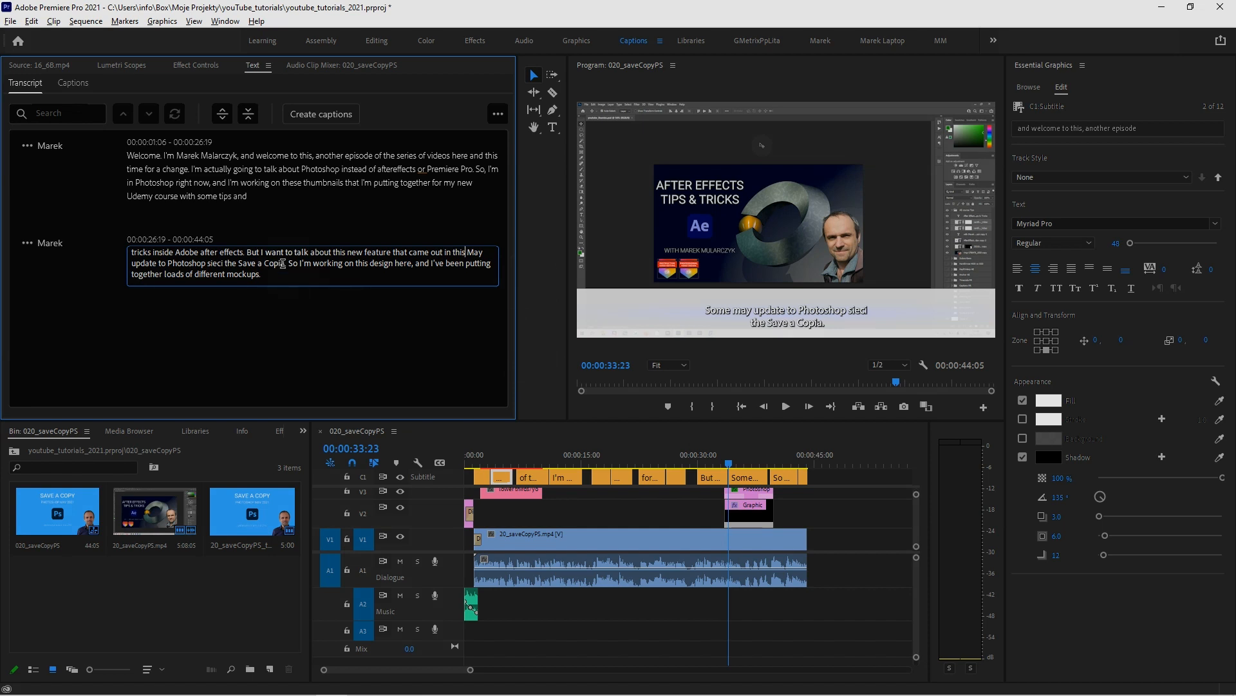
Correct "Save a Copia" to "Save a Copy" in the second transcript segment and finish editing the text
{"action": "left_click", "coordinate": [281, 263]}
{"action": "key", "text": "BackSpace"}
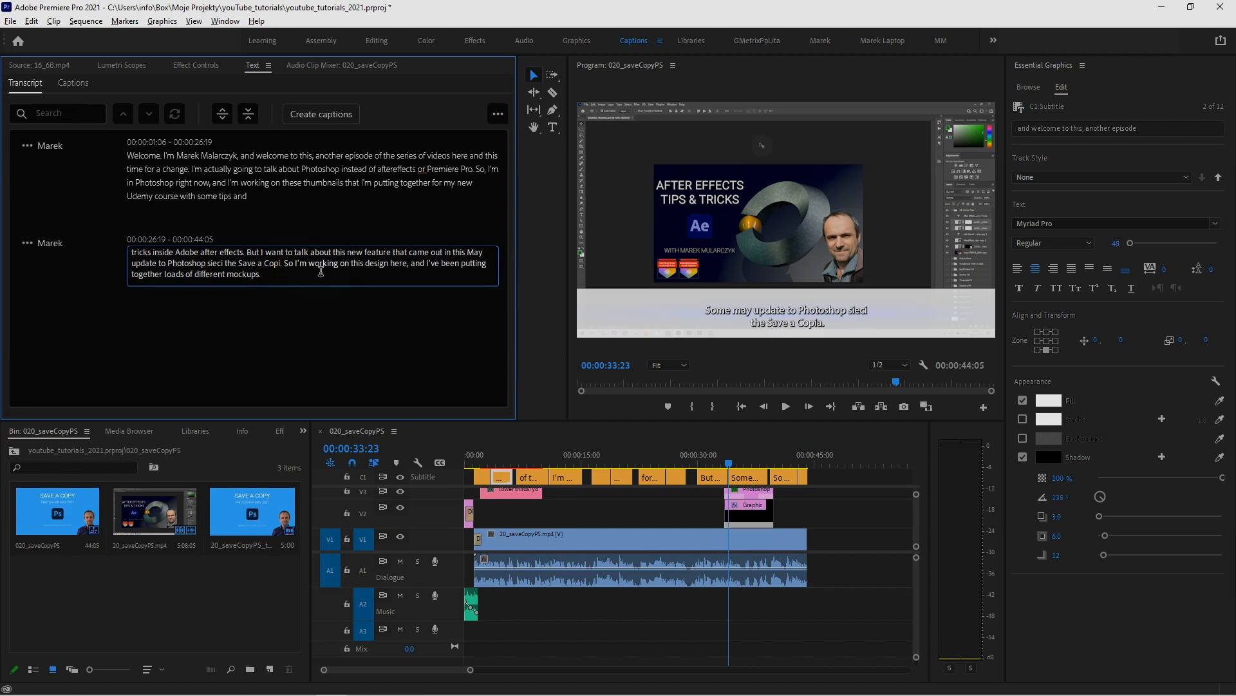
{"action": "key", "text": "BackSpace"}
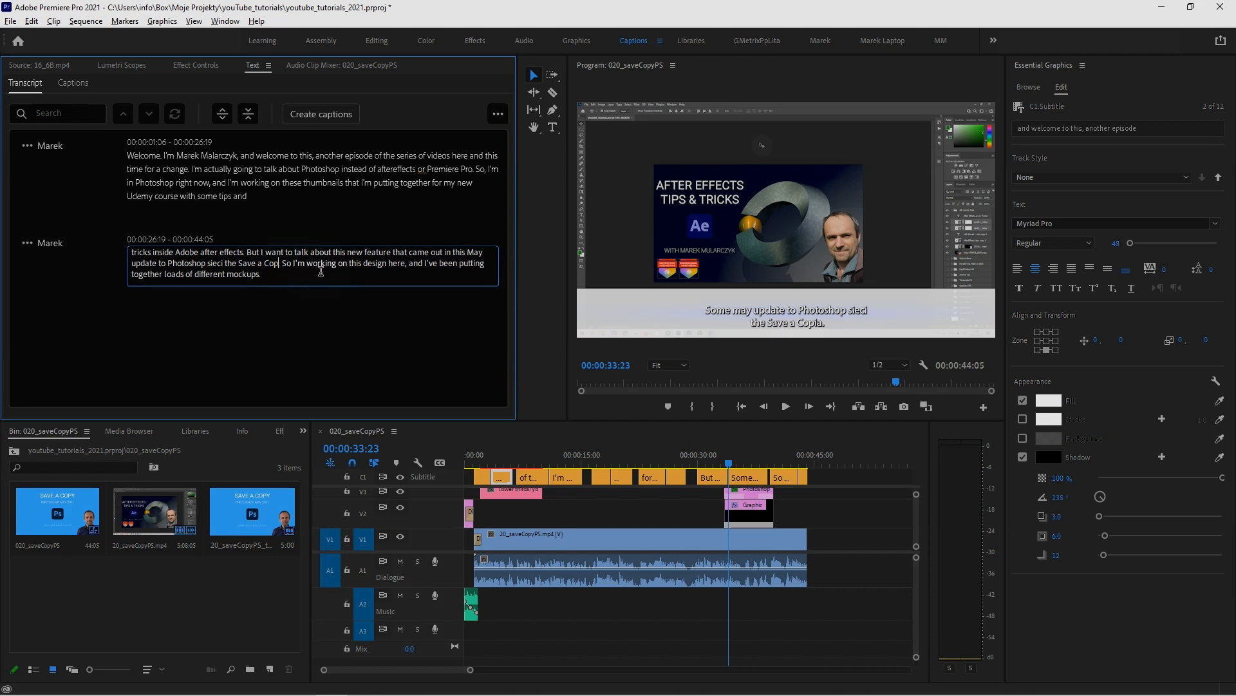
{"action": "type", "text": "y."}
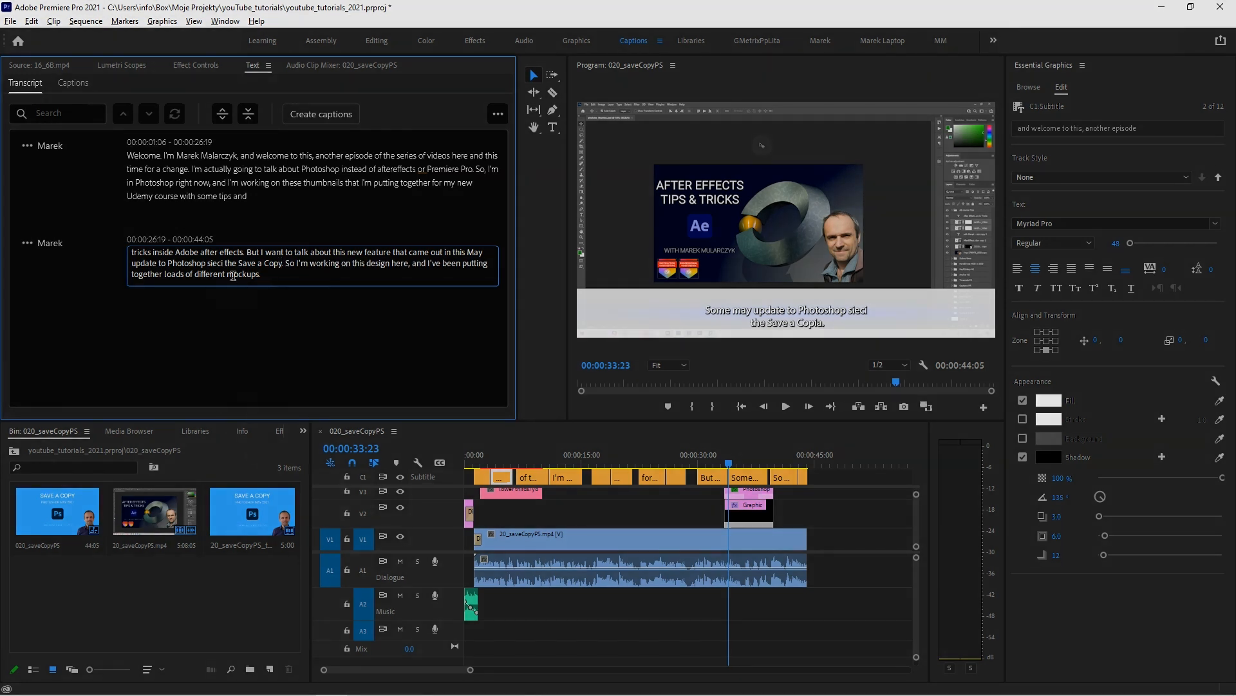
{"action": "left_click", "coordinate": [79, 258]}
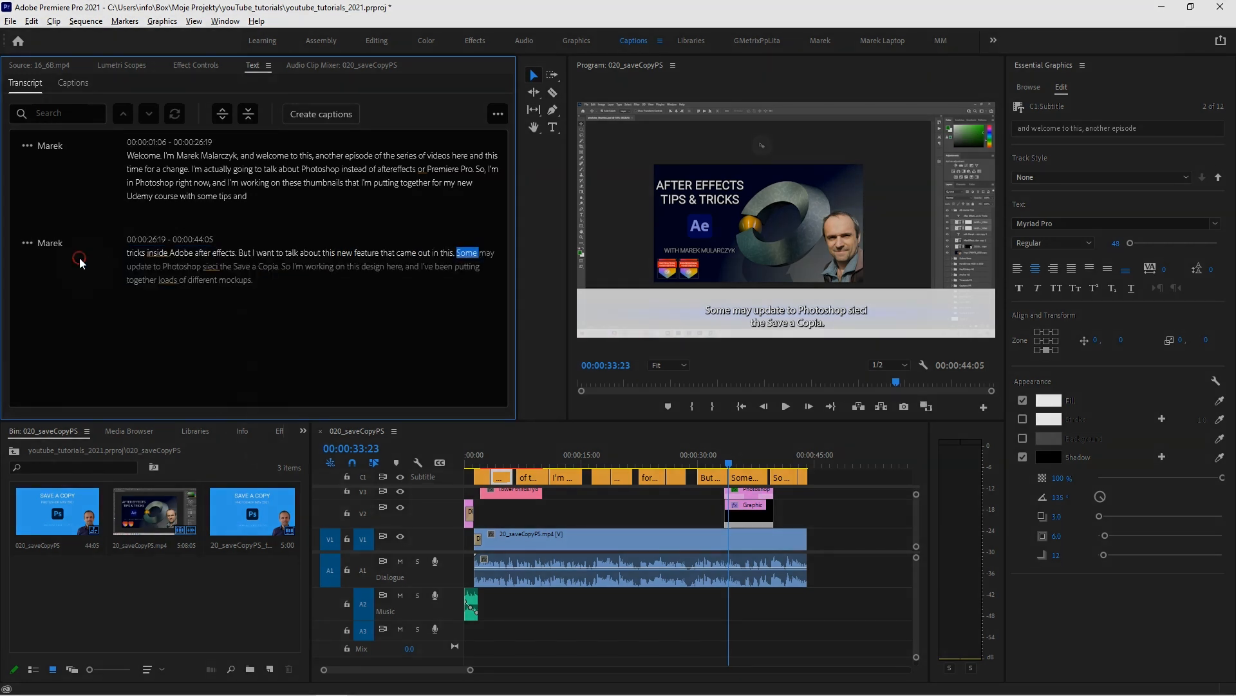